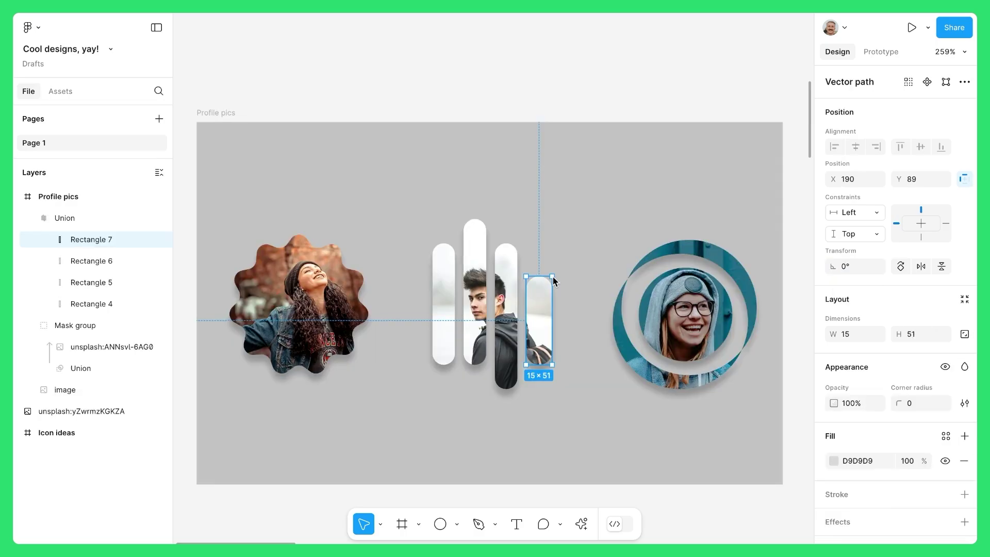
Step: Scrub the grey flower group's rotation to -90°
mouse_move(553, 277)
left_mouse_down()
mouse_move(587, 291)
mouse_move(547, 272)
left_mouse_up()
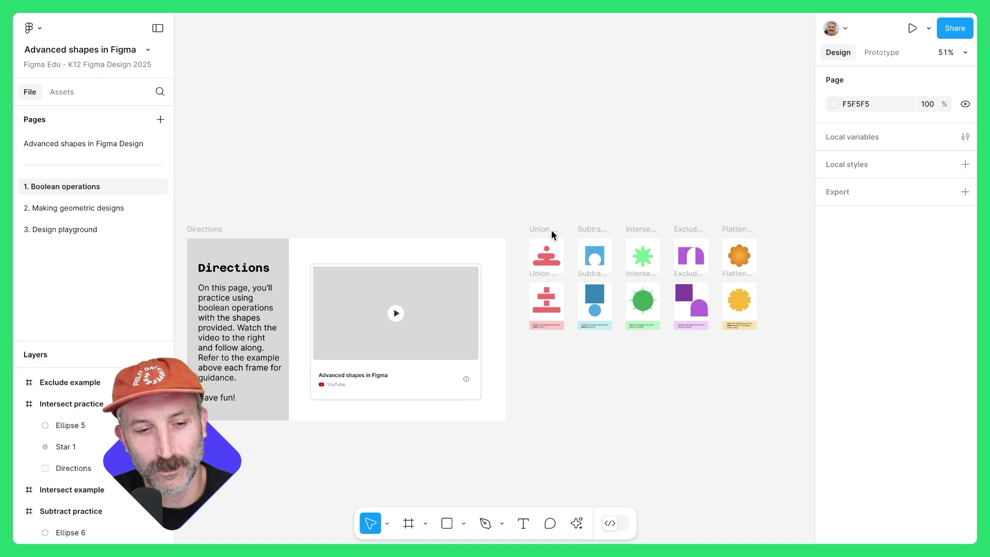
Step: Move the small red square and the wide bar down so the red rectangles stack together
scroll(622, 239, "up", 5)
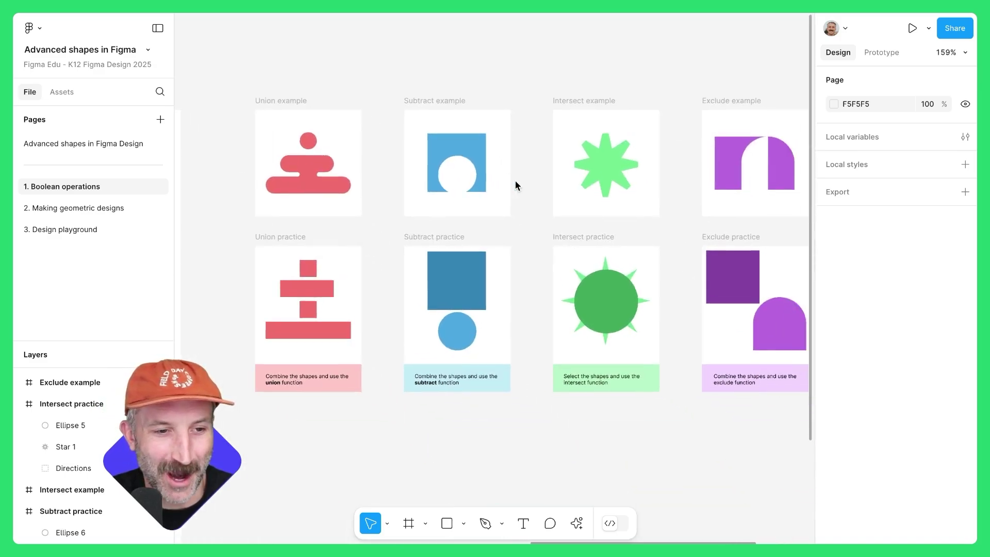
scroll(274, 259, "up", 3)
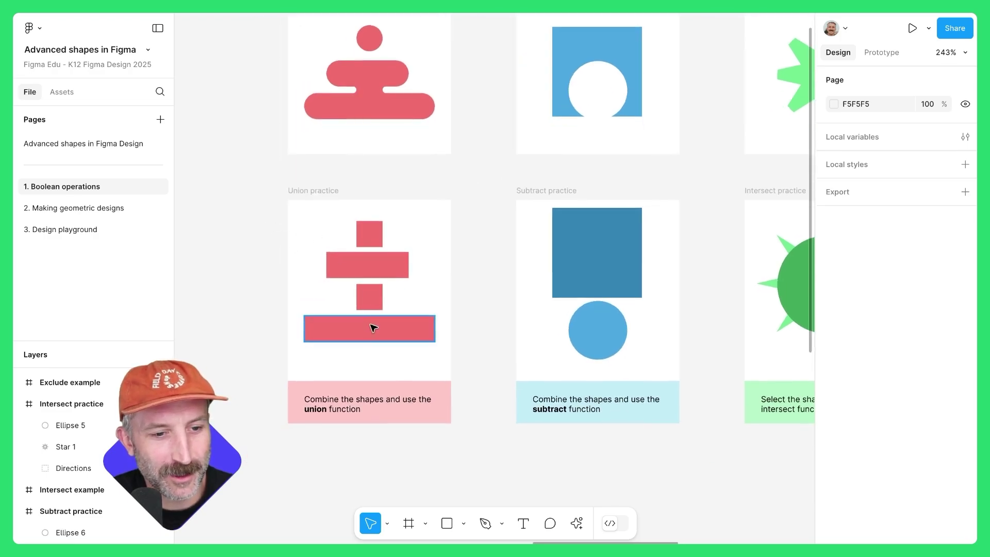
left_click_drag(367, 292, 393, 295)
left_click_drag(368, 234, 371, 260)
Step: Union the four red rectangles, round the union's corners to 7, and reshape its middle rectangle
left_click_drag(301, 232, 433, 347)
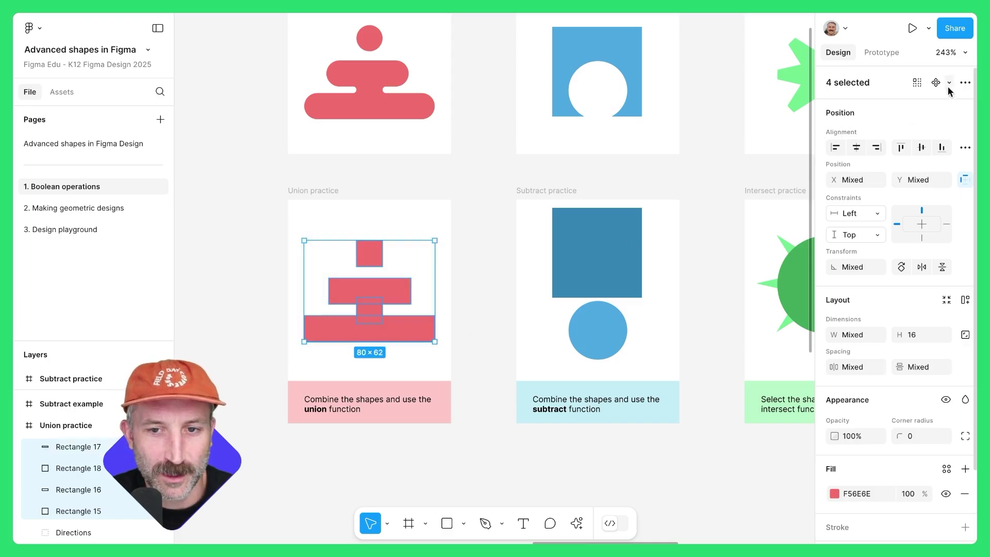
left_click(964, 84)
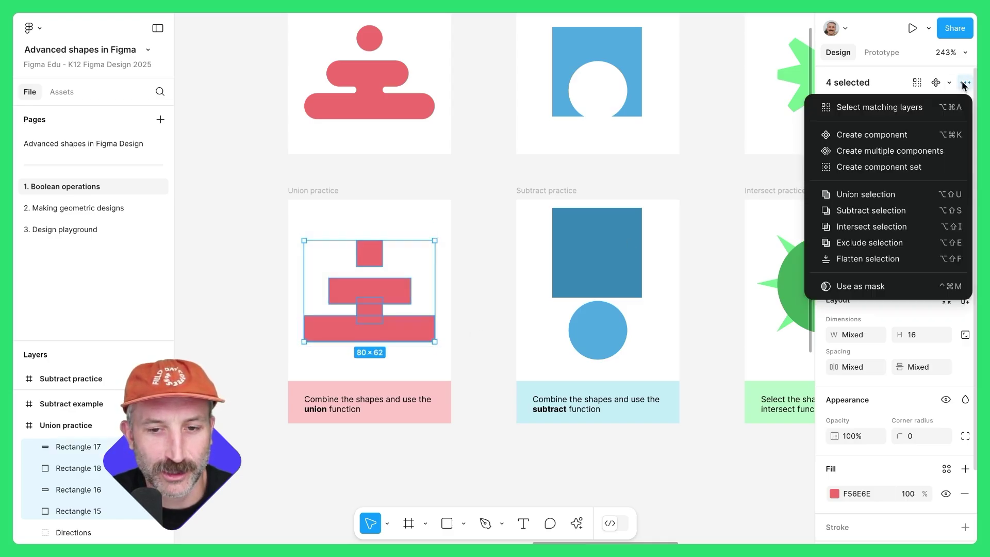
left_click(875, 194)
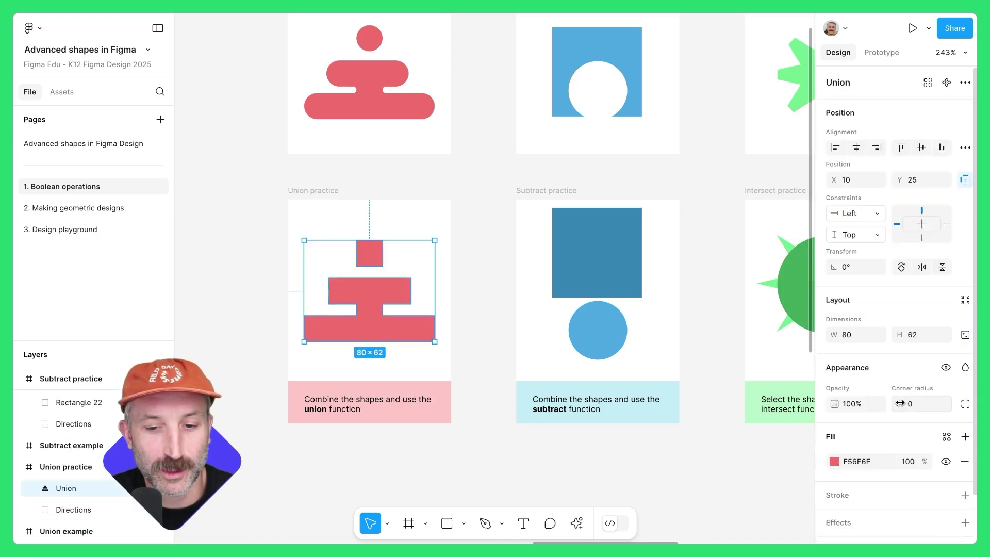
left_click_drag(899, 404, 26, 402)
double_click(375, 289)
mouse_move(376, 289)
left_mouse_down()
mouse_move(356, 303)
mouse_move(389, 283)
mouse_move(366, 290)
mouse_move(379, 291)
left_mouse_up()
Step: Move the dark blue square down over the circle in Subtract practice
left_click(474, 279)
scroll(361, 283, "right", 5)
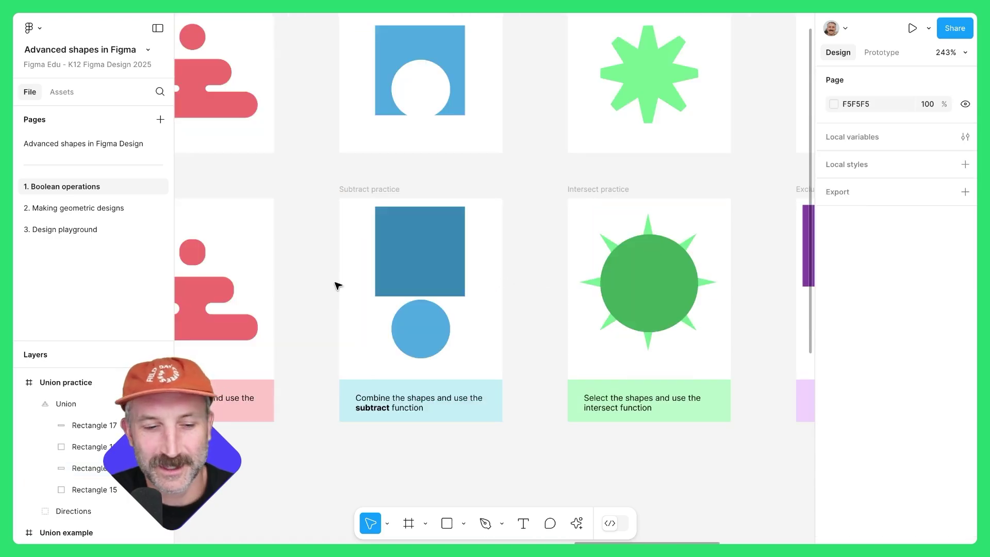
left_click(438, 253)
left_click_drag(441, 237, 442, 290)
Step: Subtract the circle from the square and shift the inner square to match the example notch
left_click_drag(356, 225, 479, 358)
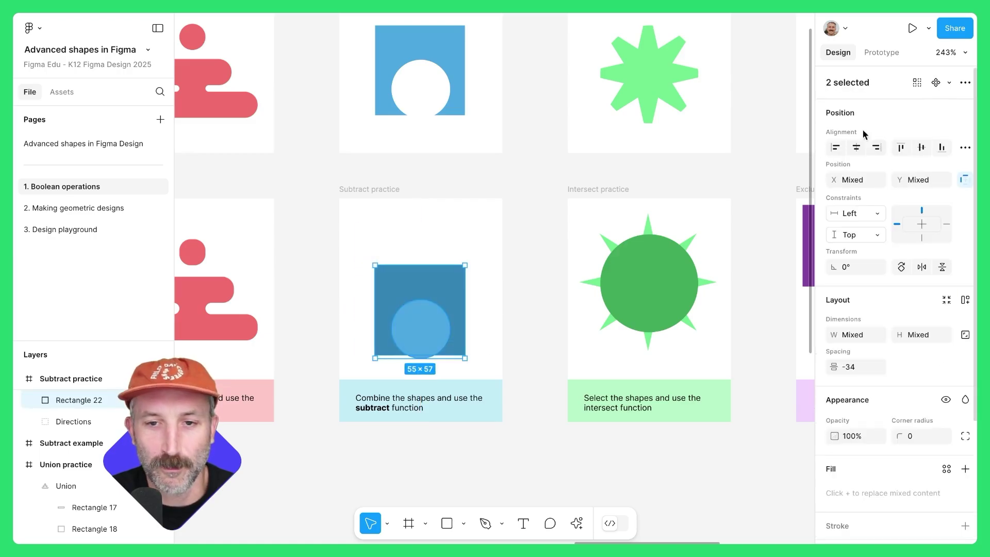
left_click(962, 84)
left_click(874, 209)
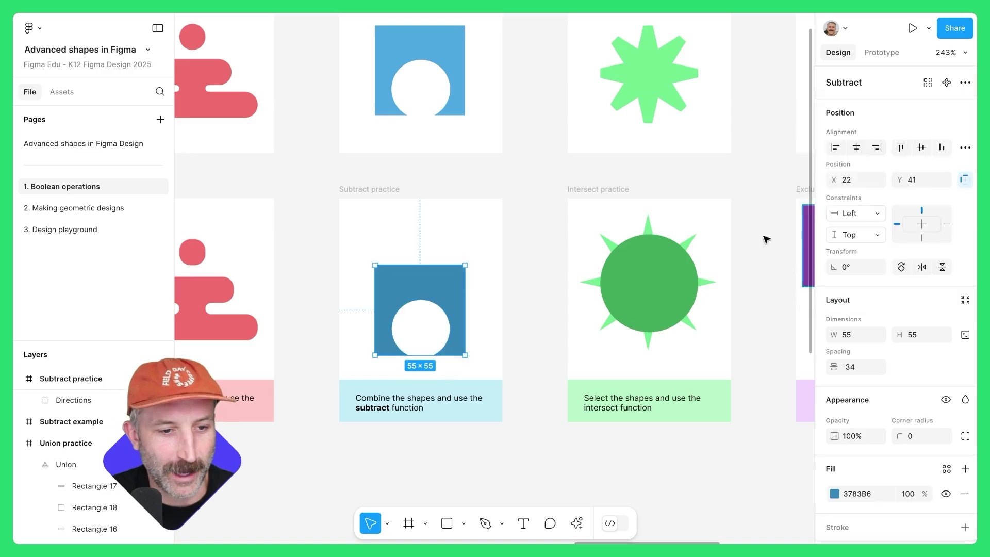
key("Up")
key("Up")
key("Up")
key("Up")
key("Up")
key("Up")
key("Up")
key("Up")
key("Up")
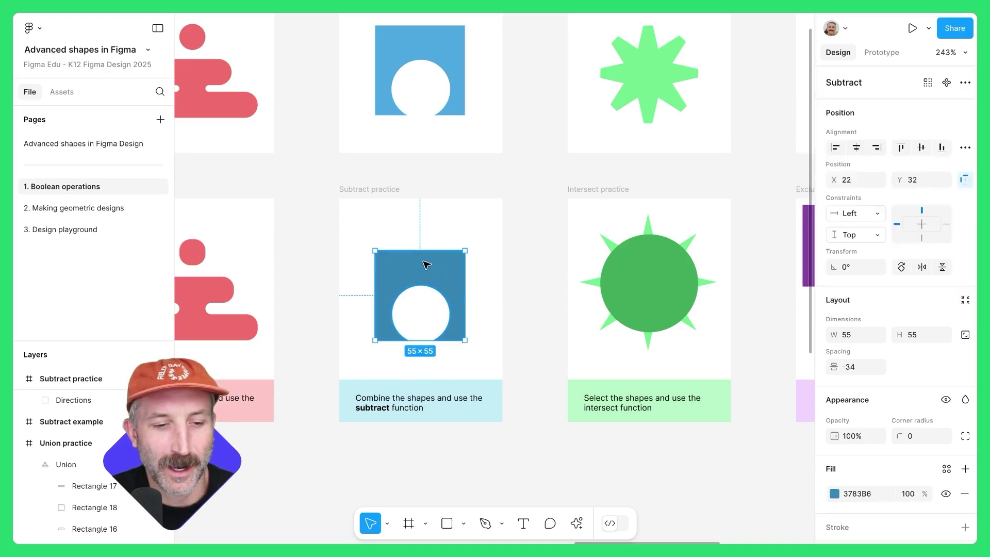
double_click(426, 264)
mouse_move(424, 283)
left_mouse_down()
mouse_move(426, 331)
mouse_move(444, 303)
mouse_move(426, 299)
left_mouse_up()
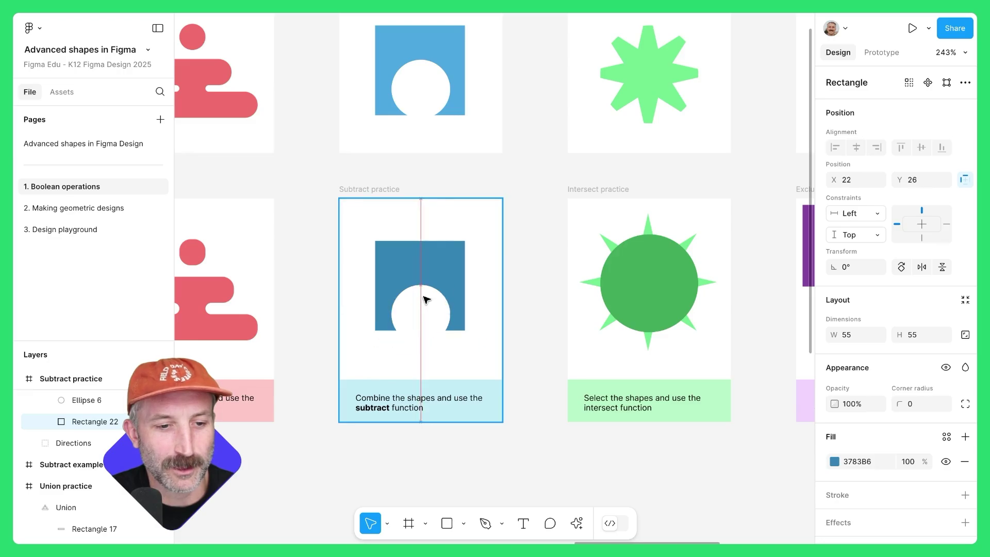
left_click(521, 242)
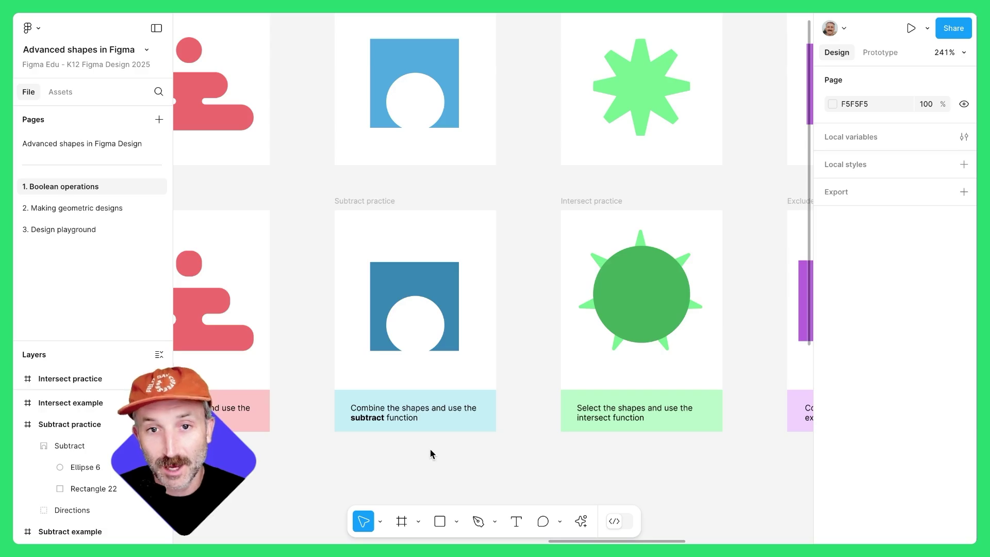
key("ctrl+shift+o")
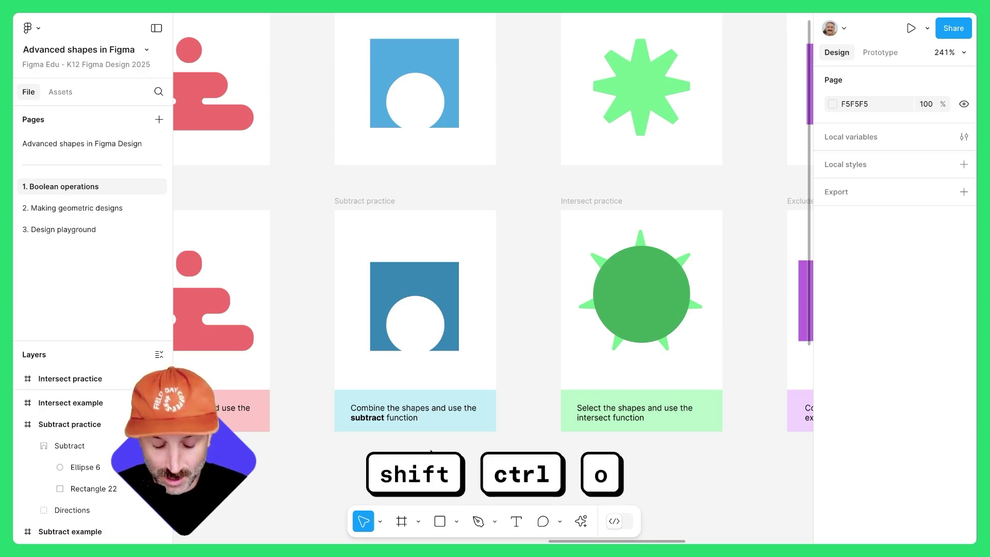
key("ctrl+shift+o")
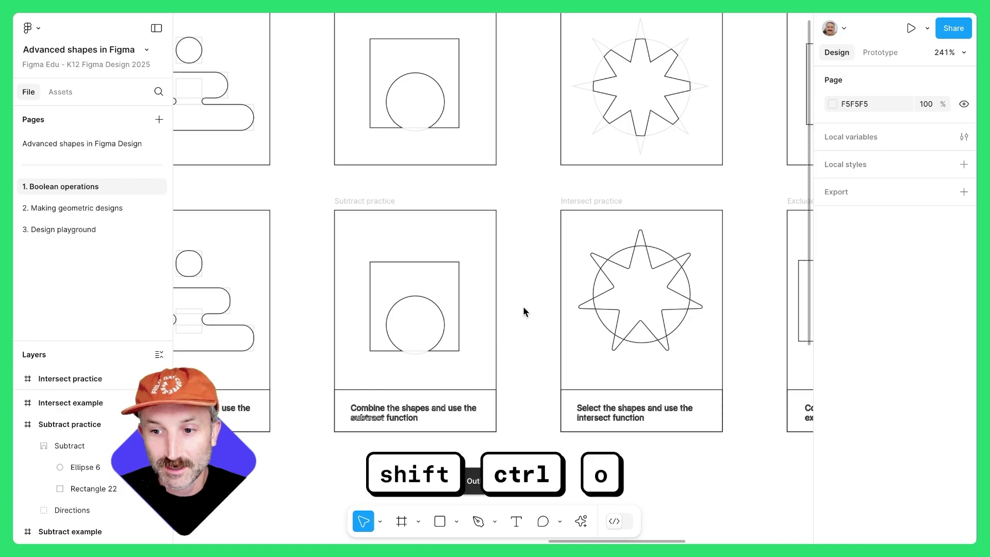
left_click(429, 346)
mouse_move(420, 324)
left_mouse_down()
mouse_move(453, 331)
mouse_move(449, 323)
mouse_move(367, 332)
mouse_move(446, 339)
mouse_move(427, 326)
left_mouse_up()
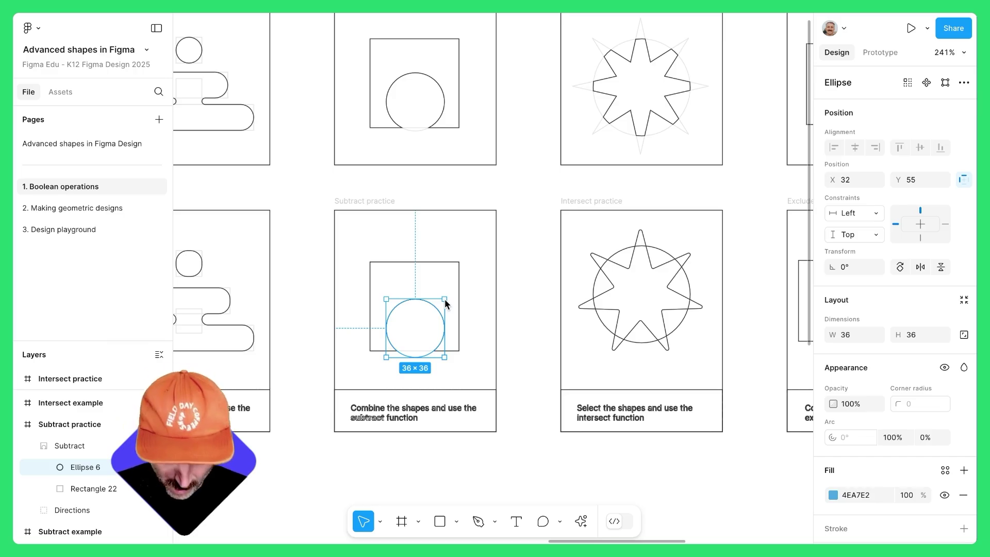
key("super+k")
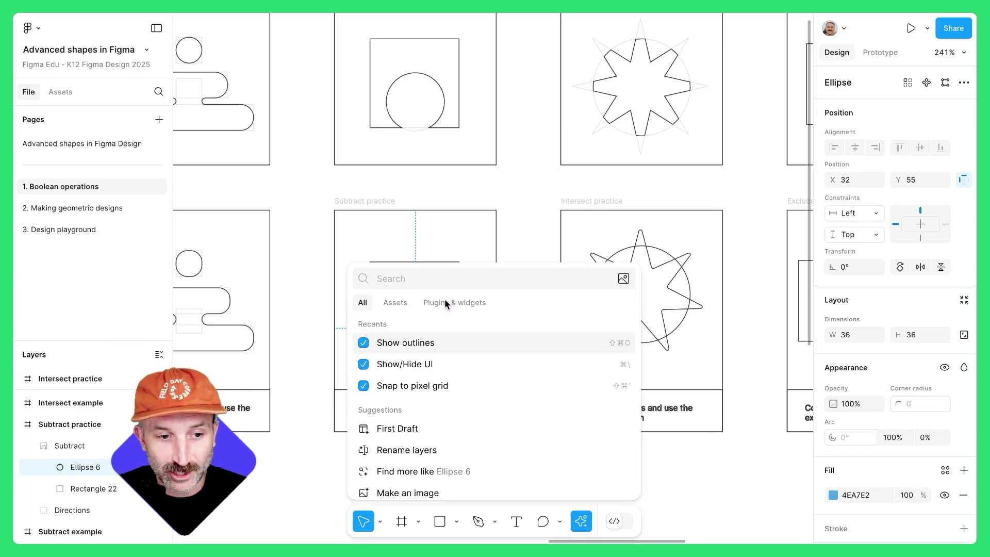
type("outline")
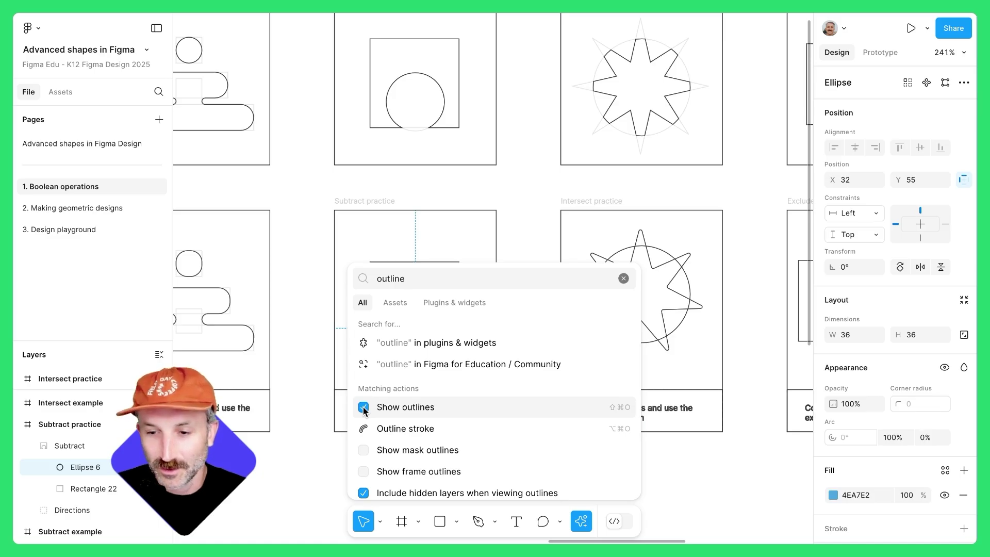
left_click(363, 408)
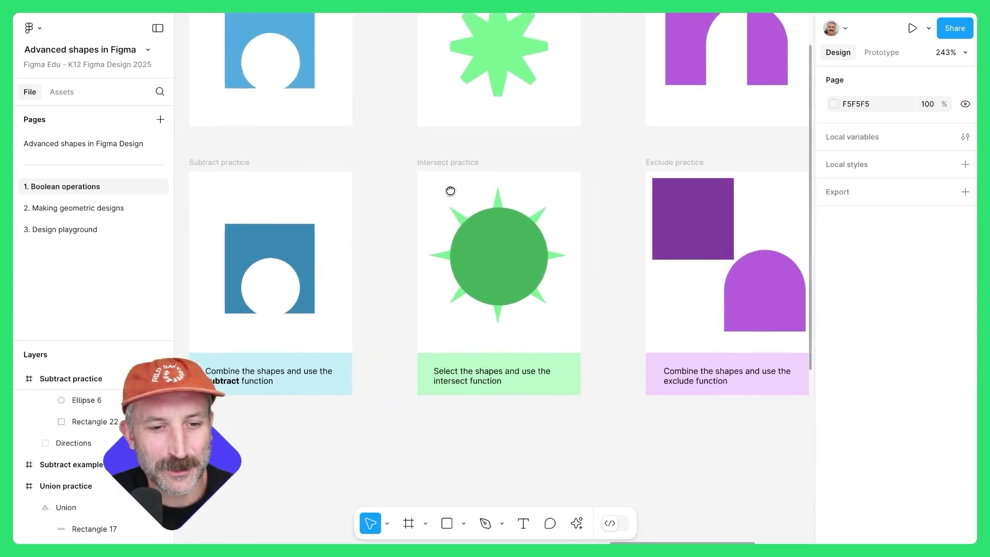
Step: Intersect the green star and circle in Intersect practice
scroll(451, 192, "up", 2)
left_click_drag(419, 178, 509, 267)
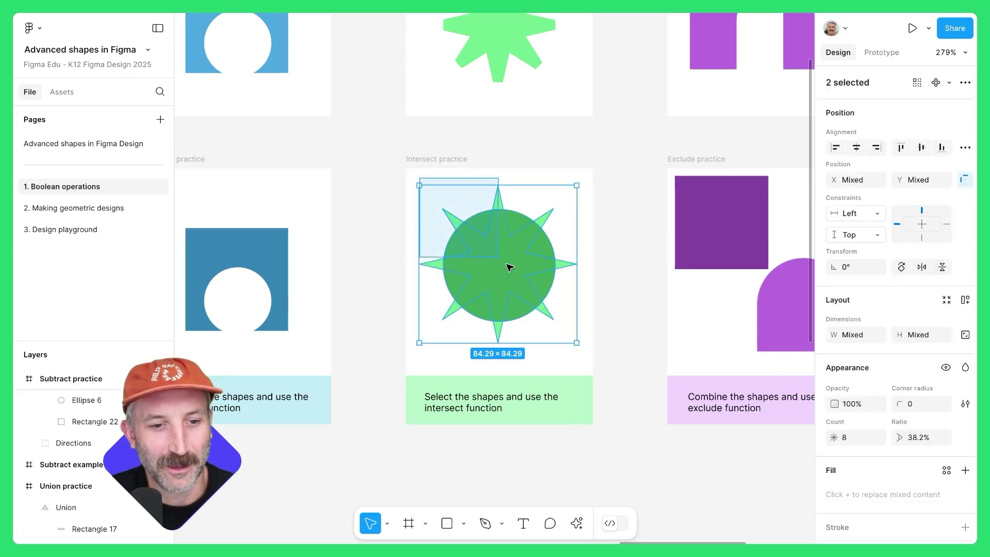
left_click(964, 84)
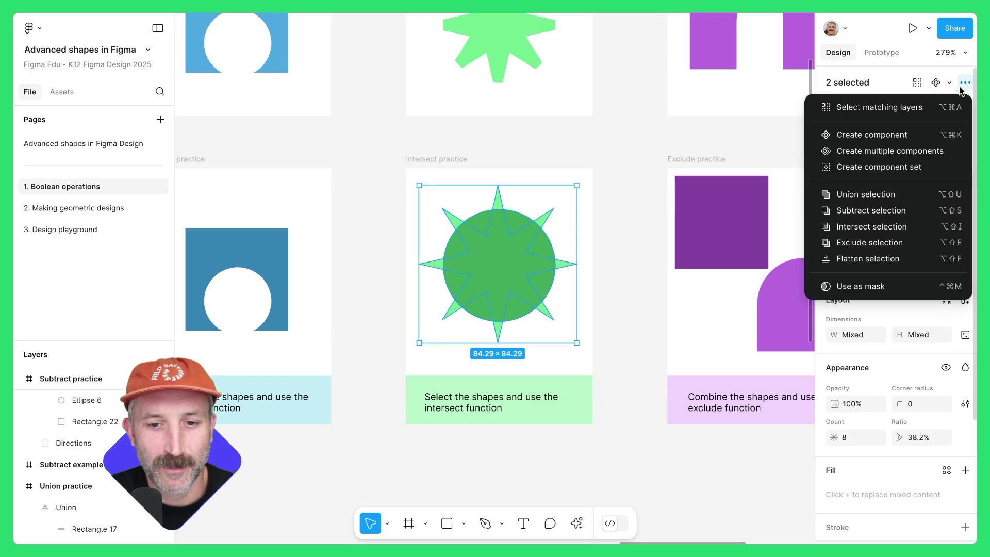
left_click(876, 227)
Step: Change the star inside the intersection to 7 points, 39% ratio and corner radius 3
double_click(514, 251)
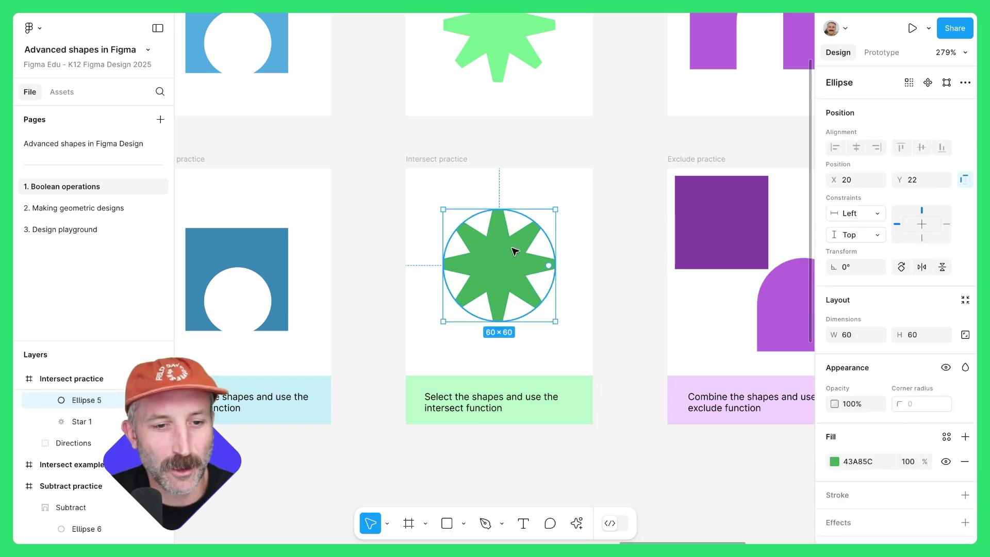
left_click(79, 422)
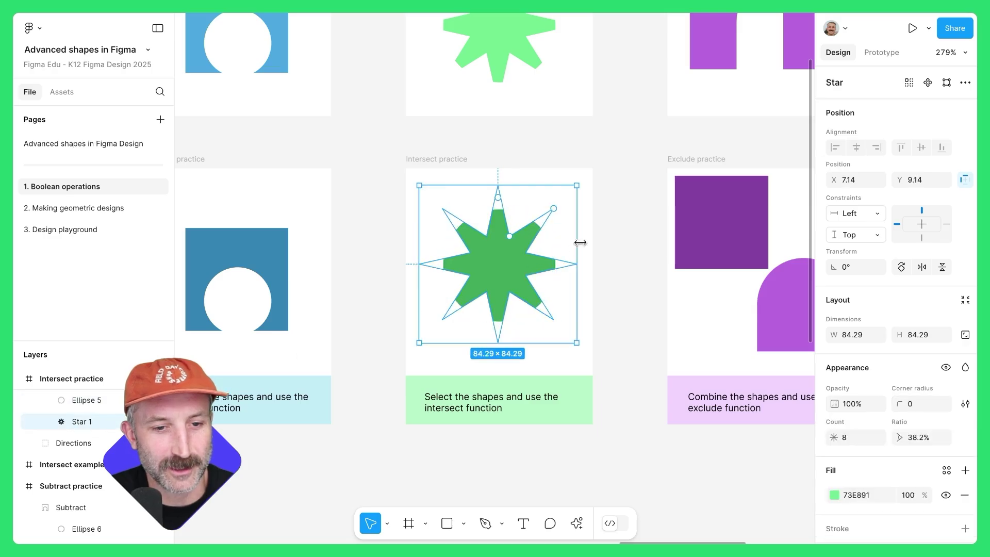
mouse_move(552, 207)
left_mouse_down()
mouse_move(557, 198)
mouse_move(539, 208)
mouse_move(555, 204)
left_mouse_up()
mouse_move(512, 238)
left_mouse_down()
mouse_move(520, 219)
mouse_move(513, 236)
left_mouse_up()
mouse_move(498, 198)
left_mouse_down()
mouse_move(500, 209)
mouse_move(502, 201)
left_mouse_up()
key("Escape")
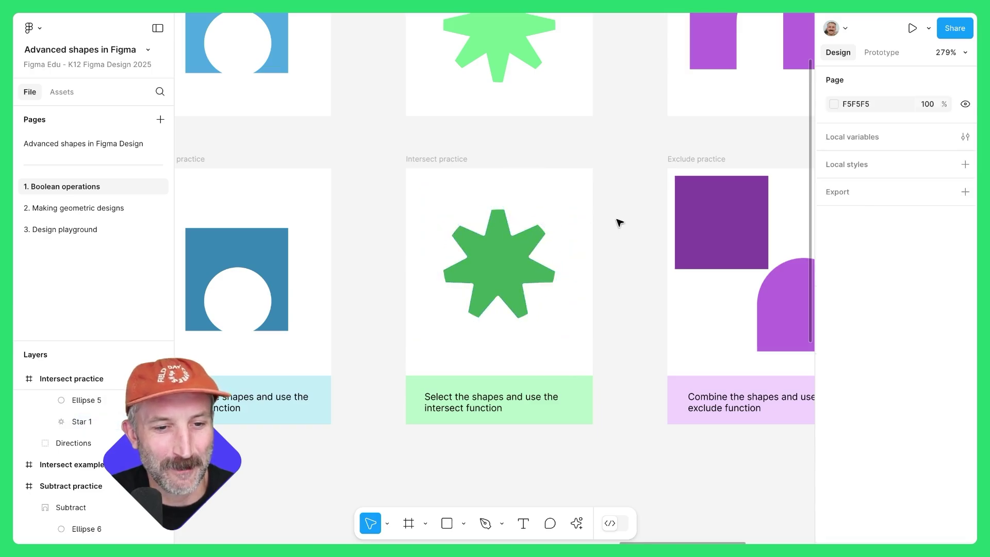
scroll(431, 236, "right", 5)
Step: Slide the purple square and the arch so they overlap
left_click_drag(459, 219, 465, 274)
left_click_drag(545, 311, 524, 282)
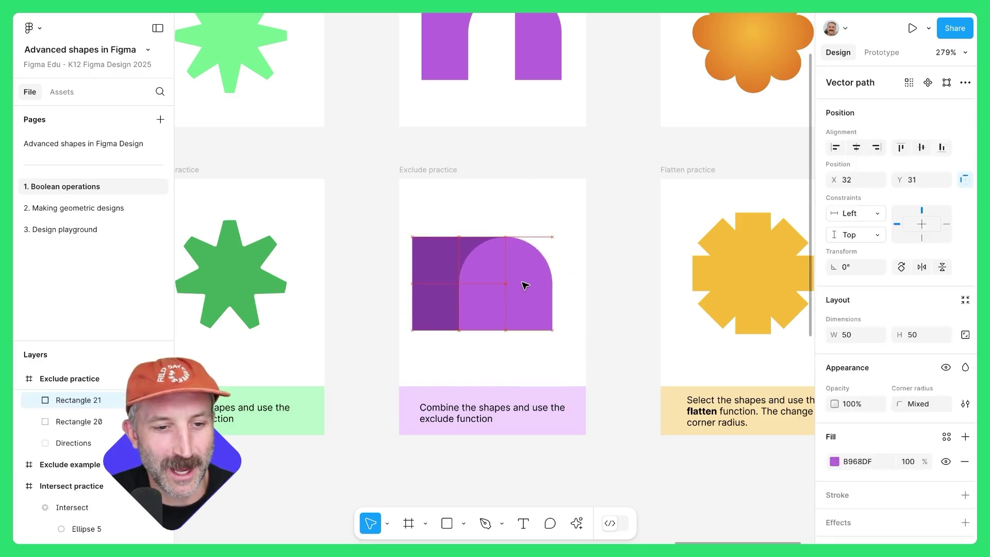
key("Escape")
Step: Combine the square and arch with Exclude so their overlap becomes hollow
left_click_drag(419, 213, 552, 317)
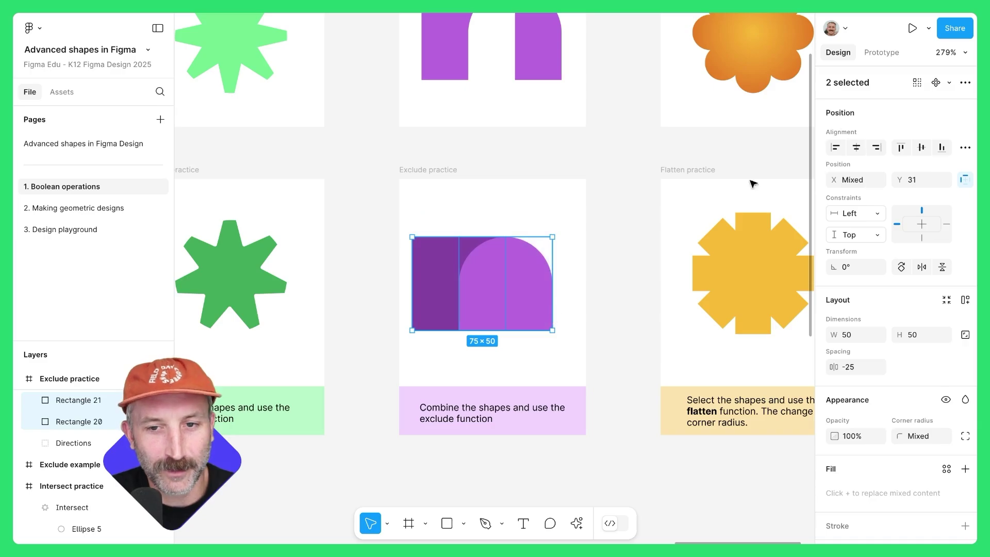
left_click(963, 83)
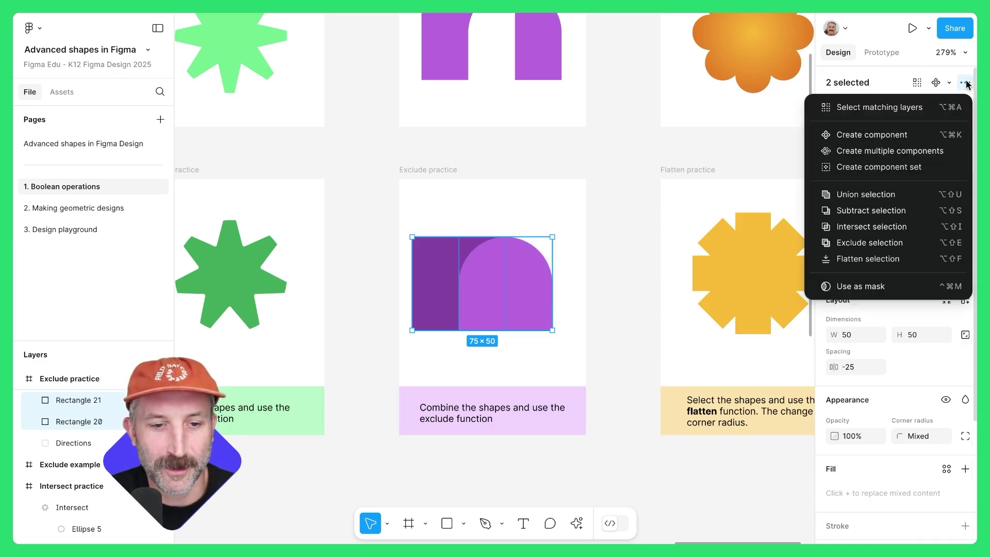
left_click(876, 242)
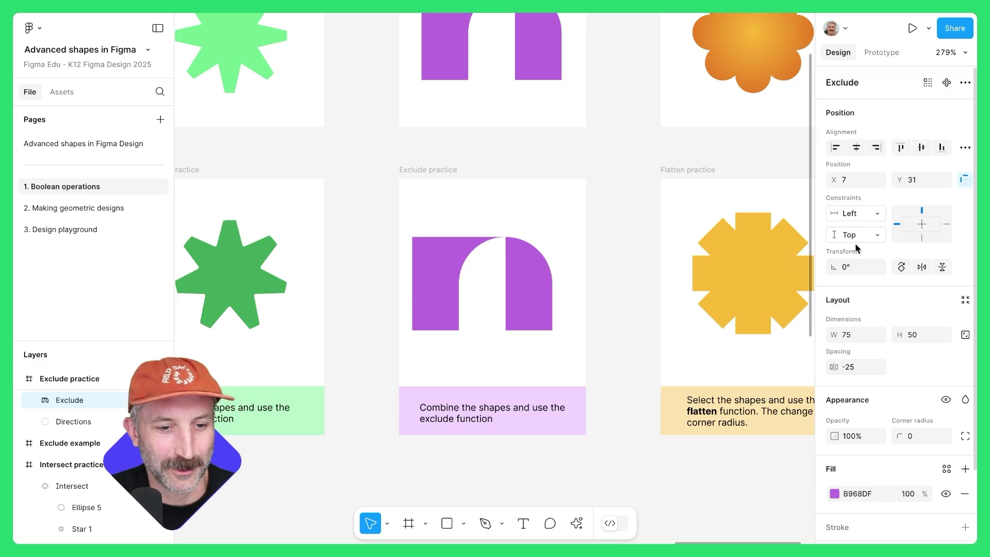
double_click(526, 303)
mouse_move(526, 298)
left_mouse_down()
mouse_move(470, 298)
mouse_move(528, 300)
left_mouse_up()
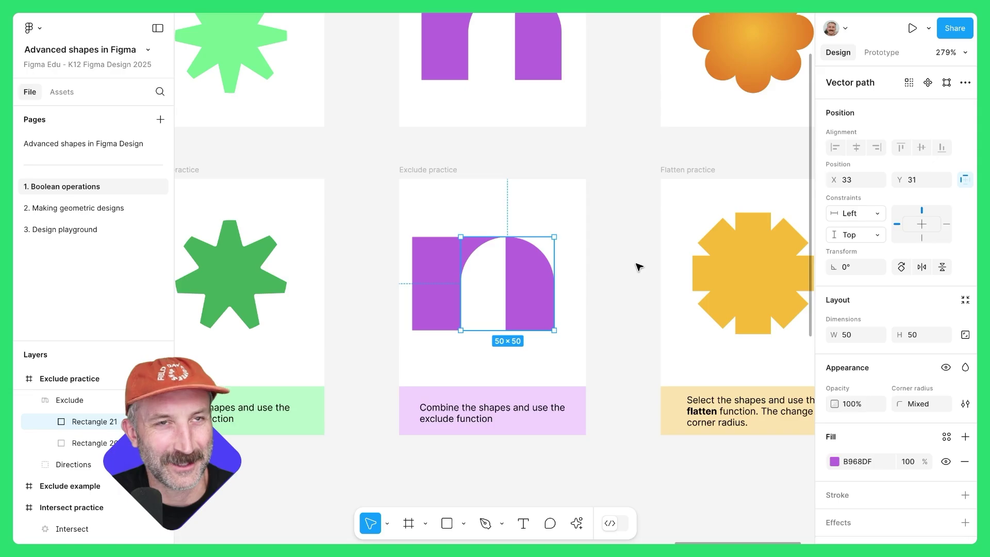
scroll(676, 277, "right", 8)
left_click(612, 221)
scroll(623, 272, "up", 3)
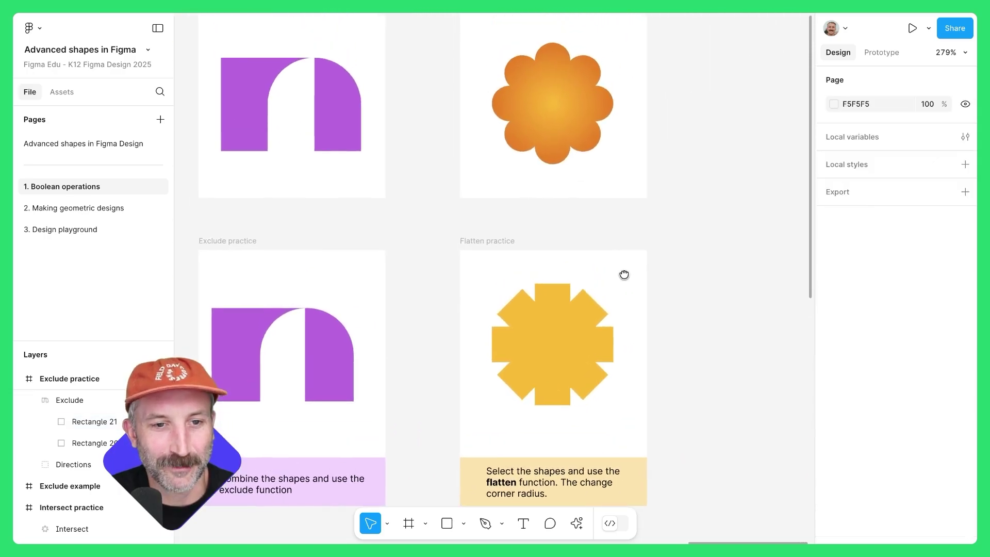
Step: Flatten the four yellow Flatten practice shapes into one path
scroll(621, 301, "down", 3)
left_click_drag(513, 238, 636, 358)
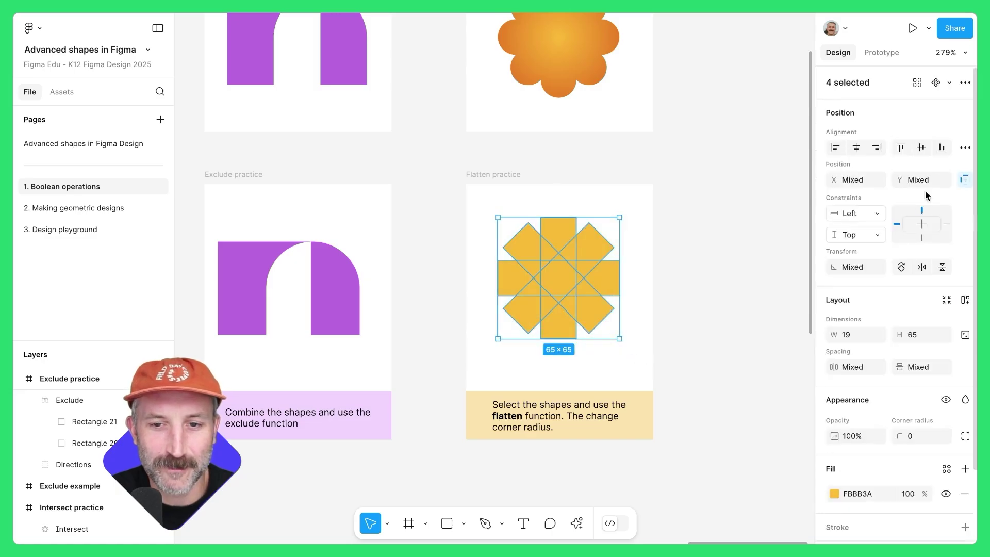
left_click(965, 83)
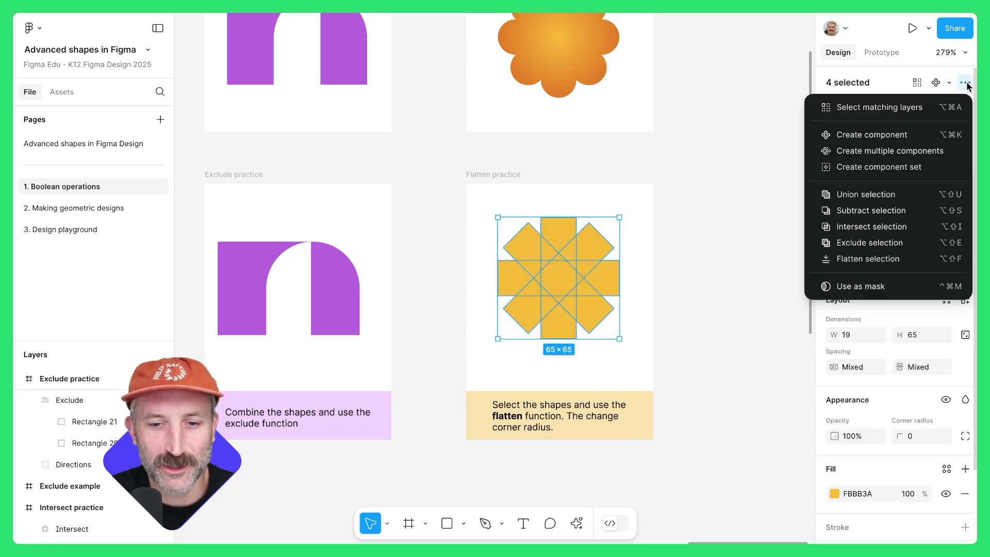
left_click(853, 259)
Step: Change the flattened shape's fill to a radial gradient with a red outer stop
scroll(588, 249, "up", 2)
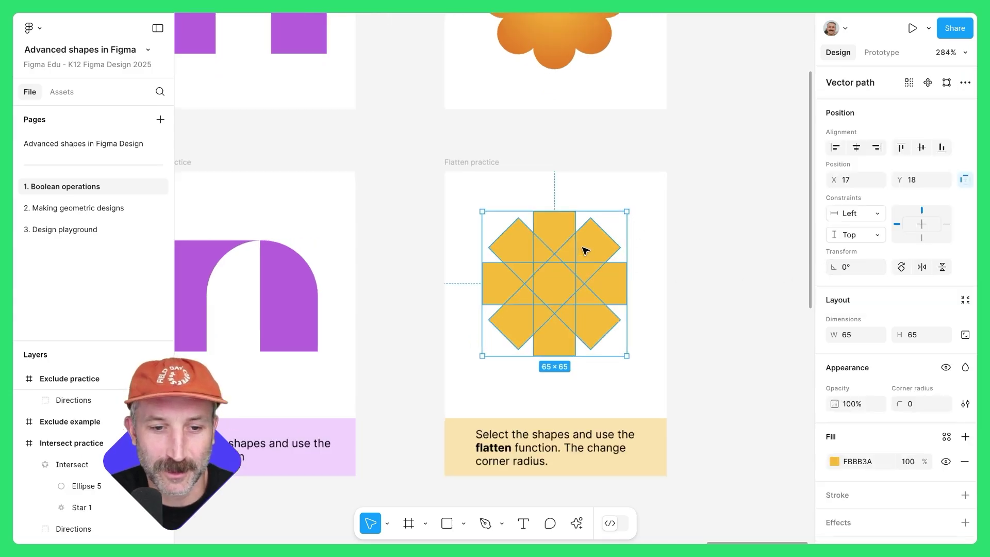
left_click(835, 461)
left_click(686, 195)
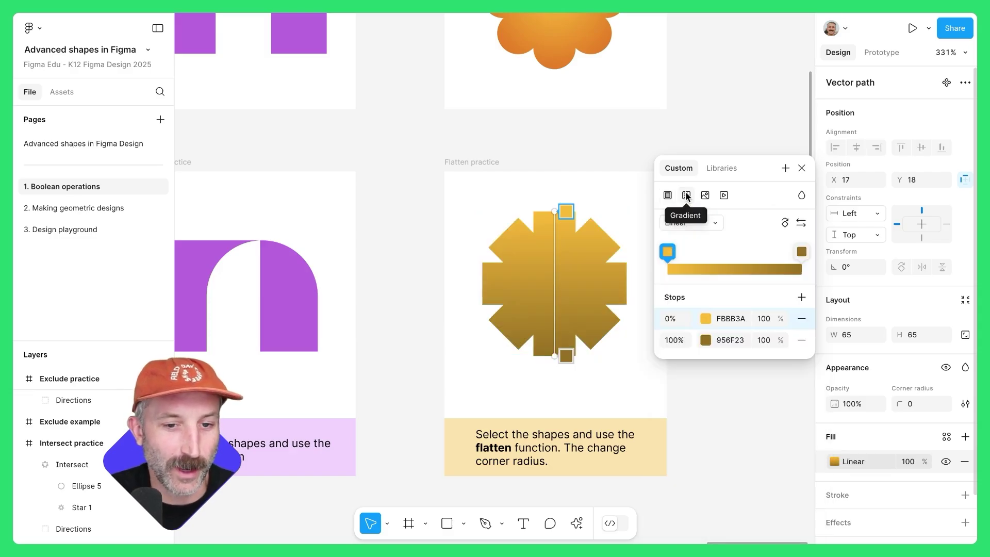
left_click(711, 223)
left_click(708, 238)
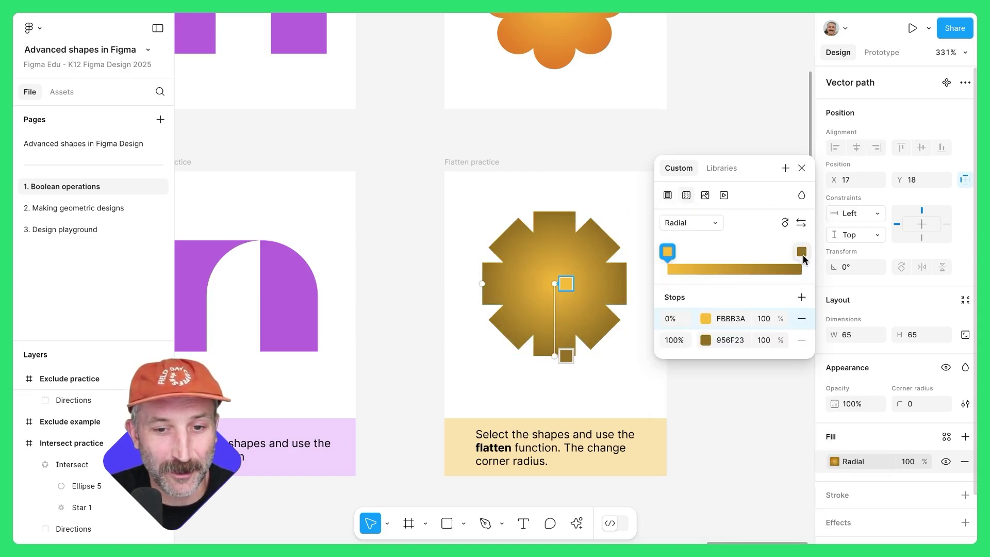
left_click(801, 252)
left_click_drag(549, 385, 533, 387)
key("Escape")
left_click(732, 239)
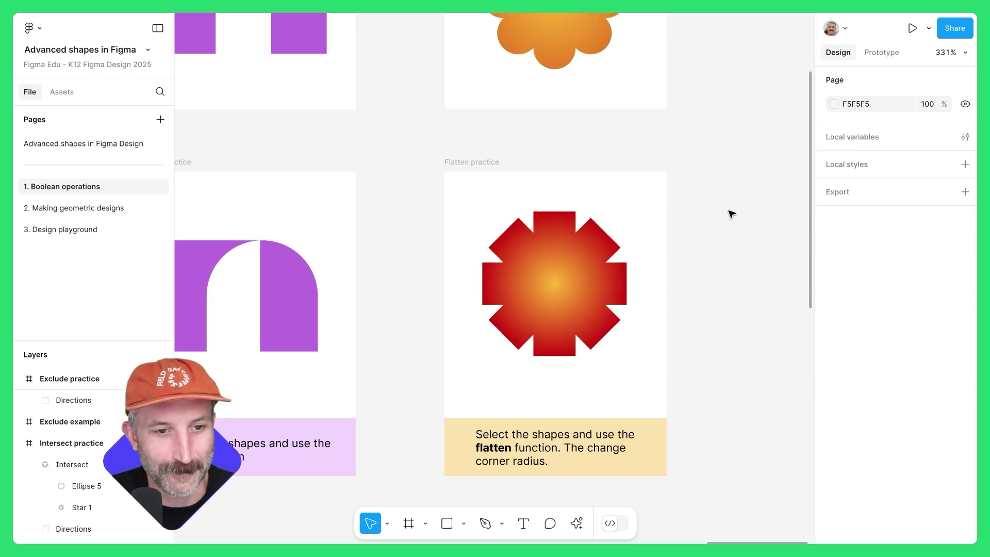
Step: Set the star shape's corner radius to 18 so its points become flower petals
left_click(601, 322)
left_click_drag(899, 407, 909, 406)
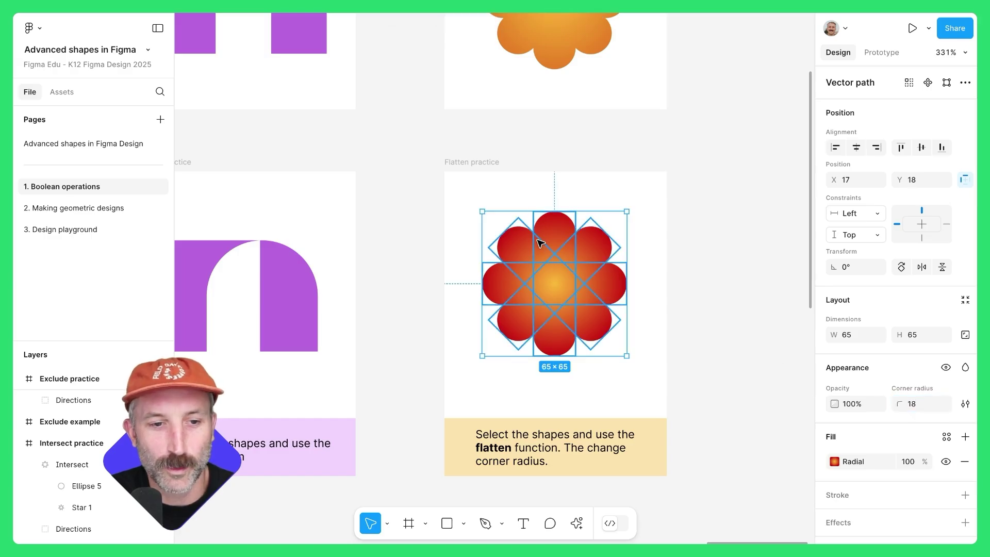
scroll(540, 242, "down", 5)
Step: Switch to the '2. Making geometric designs' page
scroll(369, 256, "right", 5)
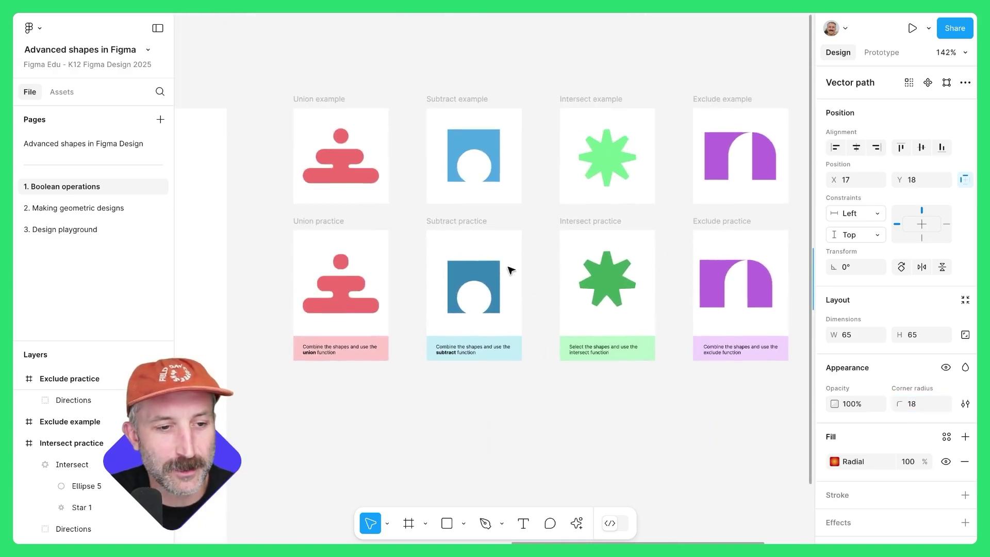
scroll(354, 256, "up", 5)
scroll(398, 247, "down", 8)
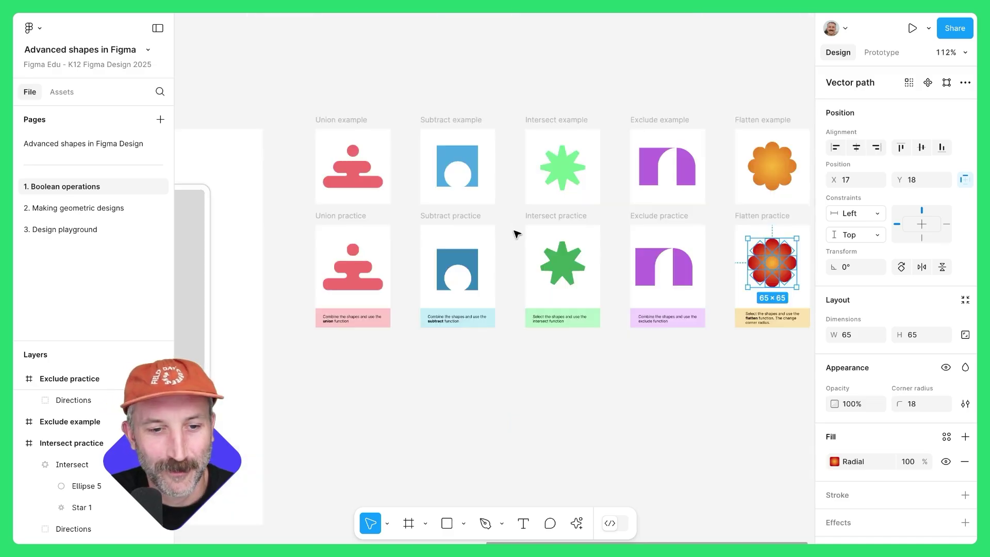
scroll(515, 232, "right", 3)
left_click(576, 238)
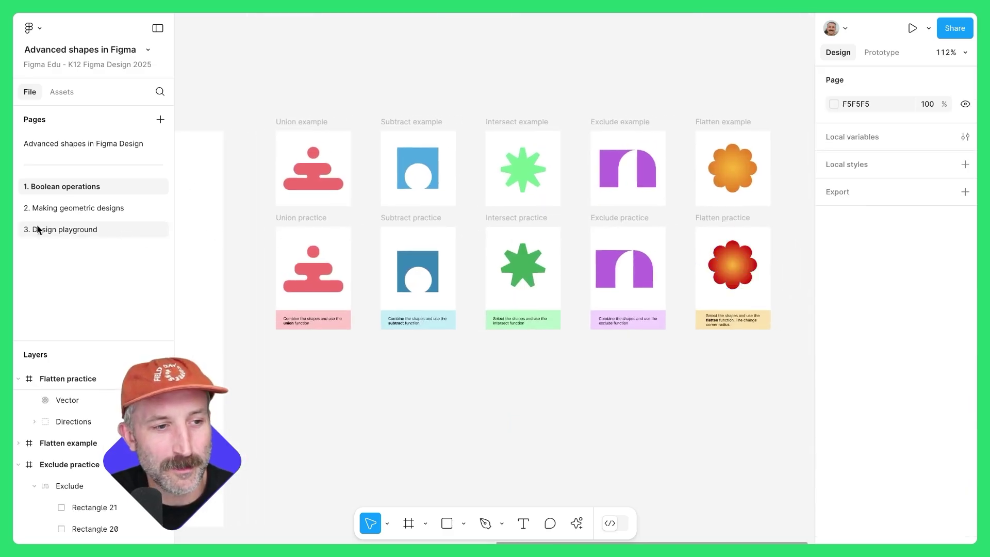
left_click(63, 209)
Step: Zoom in and inspect the flower and black example patterns in the Example frame
scroll(638, 396, "right", 1)
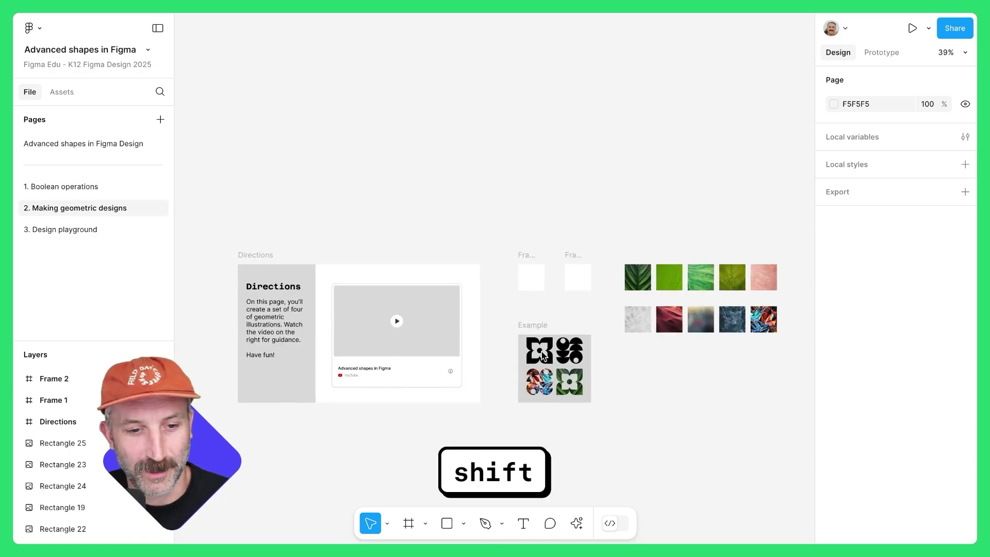
scroll(542, 354, "up", 10)
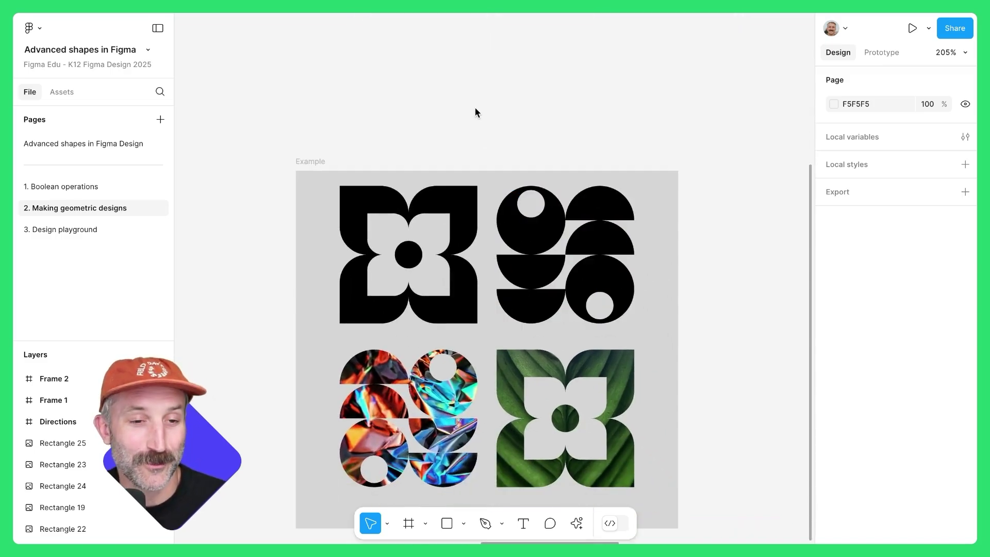
scroll(498, 110, "down", 1)
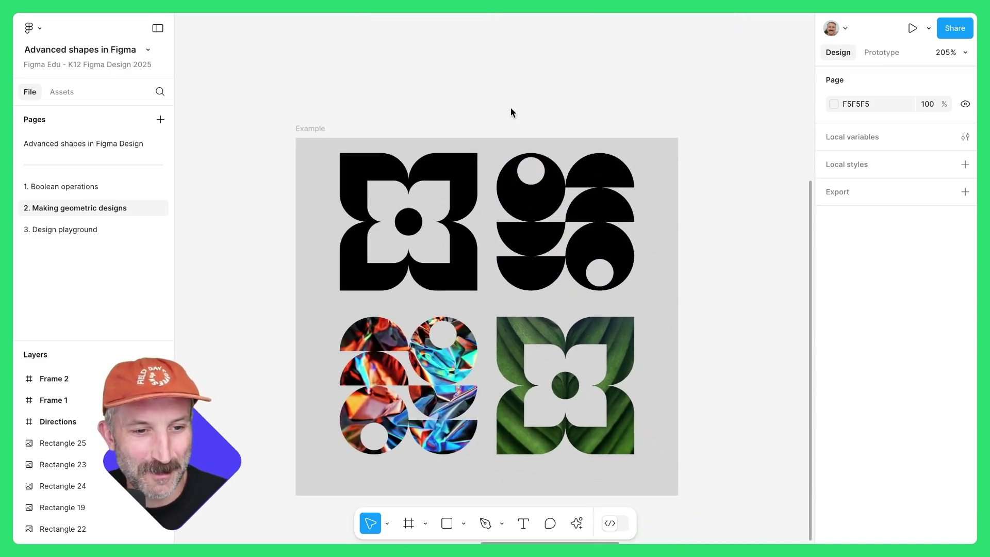
left_click(505, 200)
left_click(440, 177)
left_click(524, 214)
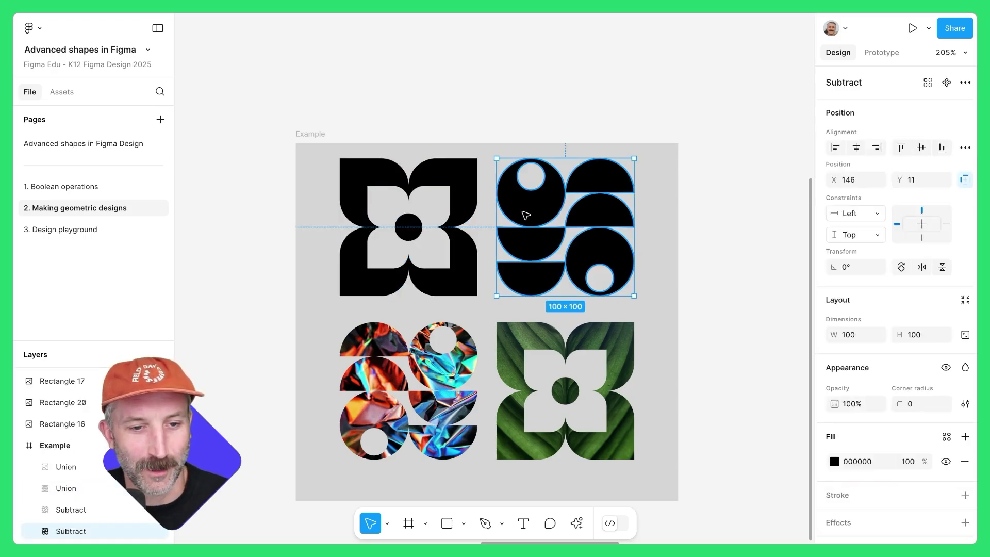
left_click(473, 317)
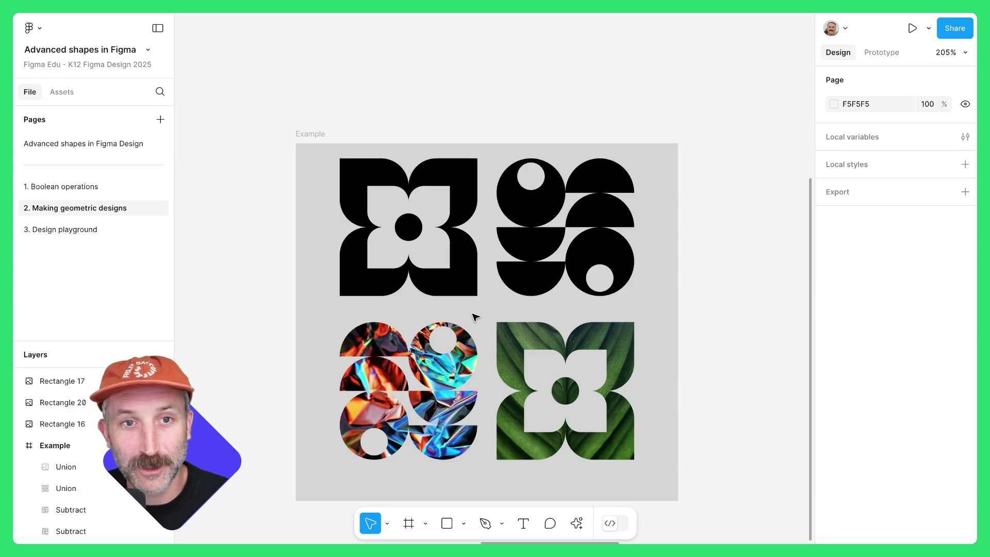
scroll(515, 207, "up", 10)
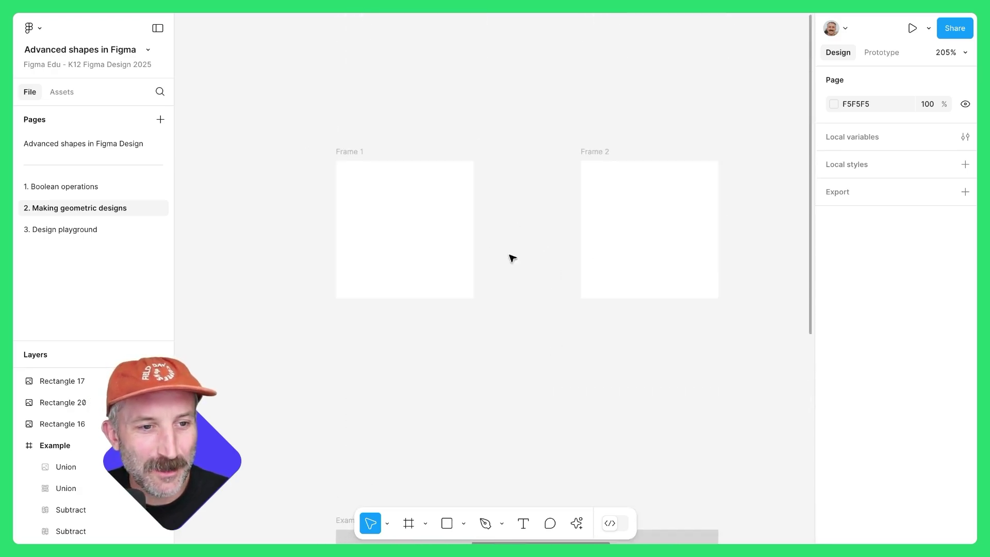
Step: Select Frame 1 and add a 10px layout grid to it
scroll(436, 203, "up", 2, "ctrl")
scroll(439, 203, "up", 1, "ctrl")
scroll(347, 206, "right", 2)
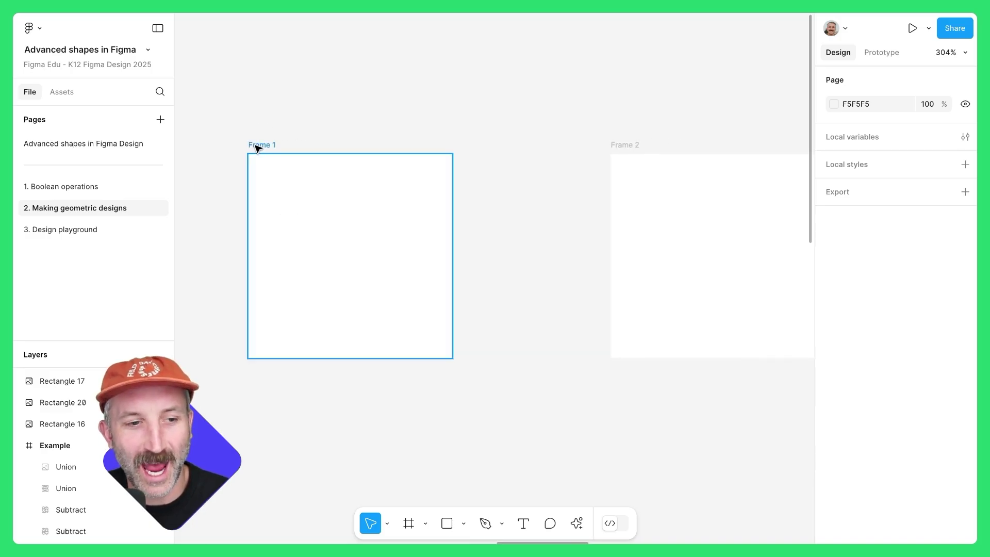
left_click(257, 147)
left_click(965, 520)
scroll(303, 200, "up", 3, "ctrl")
scroll(303, 200, "left", 3)
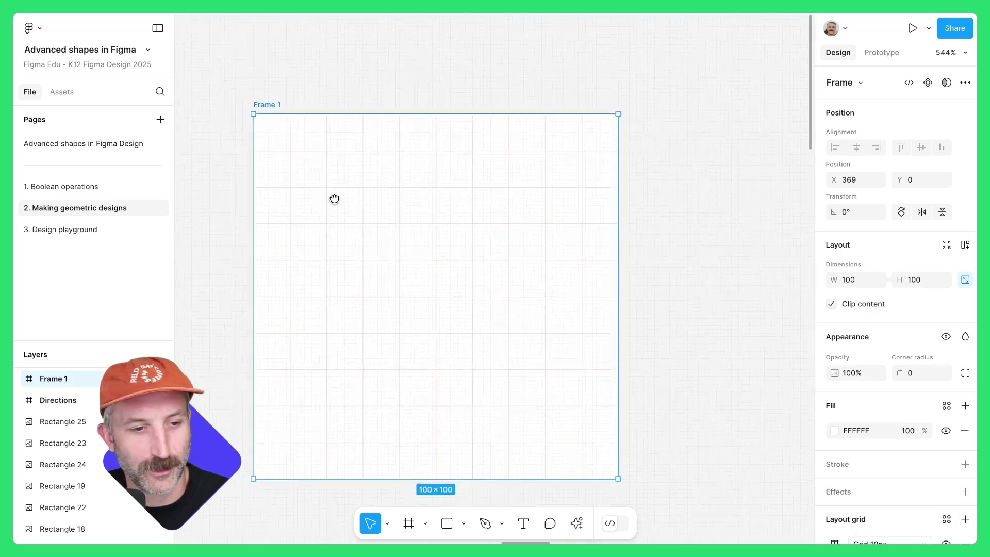
left_click(336, 45)
left_click(463, 523)
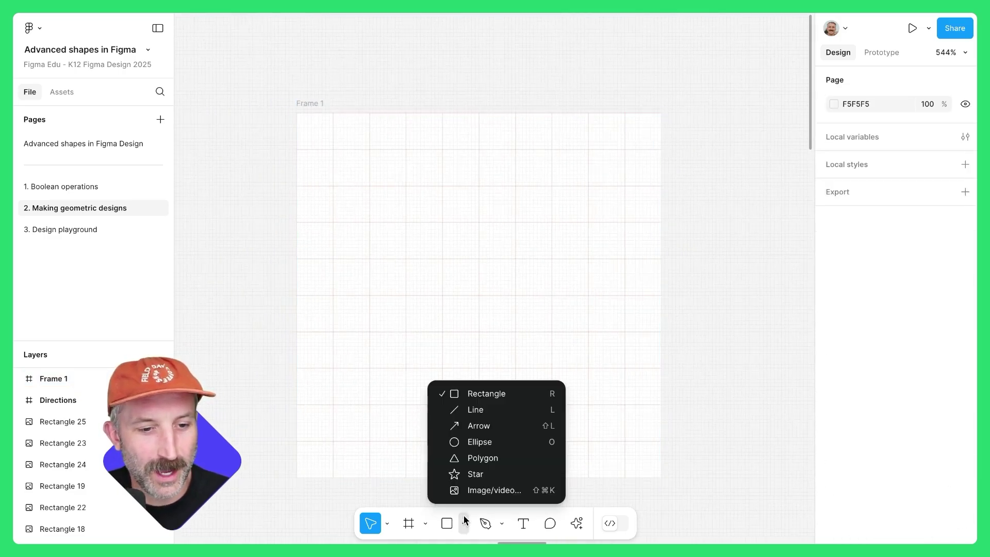
Step: Draw a 50×50 square snapped to Frame 1's top-left corner
left_click(454, 394)
left_click_drag(320, 157, 485, 324)
left_click_drag(436, 272, 387, 201)
left_click_drag(465, 279, 479, 295)
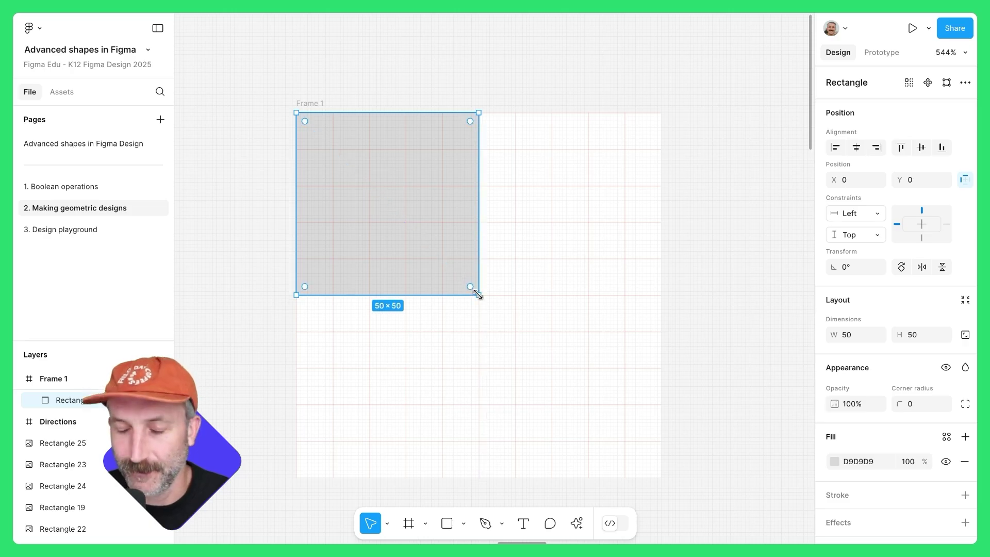
Step: Round two opposite corners of the square to radius 20 to form a leaf
double_click(396, 221)
left_click(297, 294)
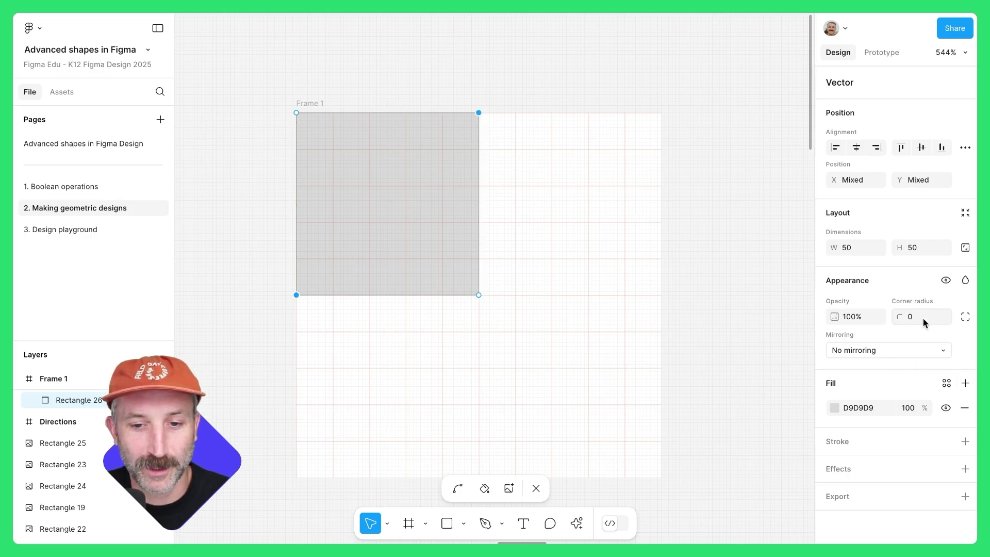
left_click_drag(900, 316, 968, 317)
left_click_drag(102, 334, 736, 334)
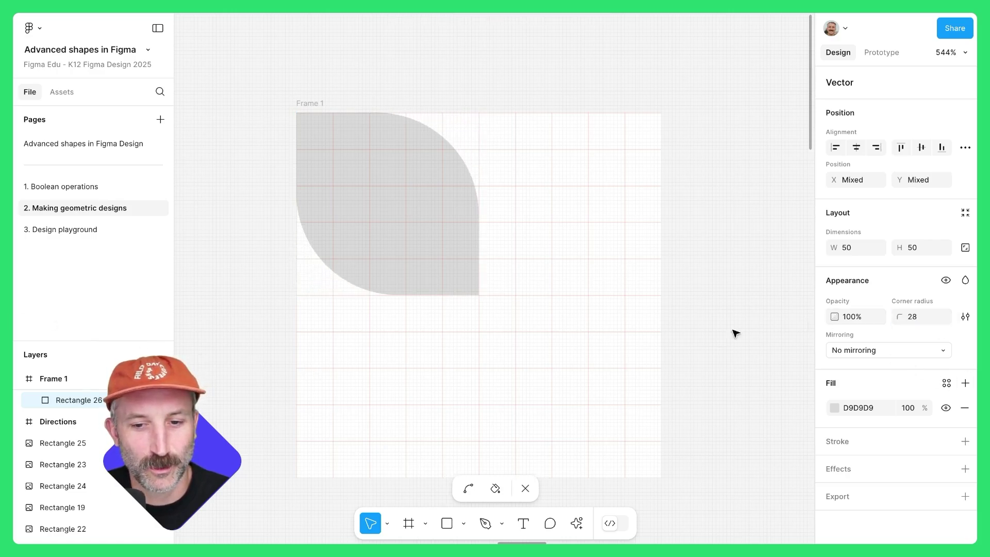
type("20")
key("Return")
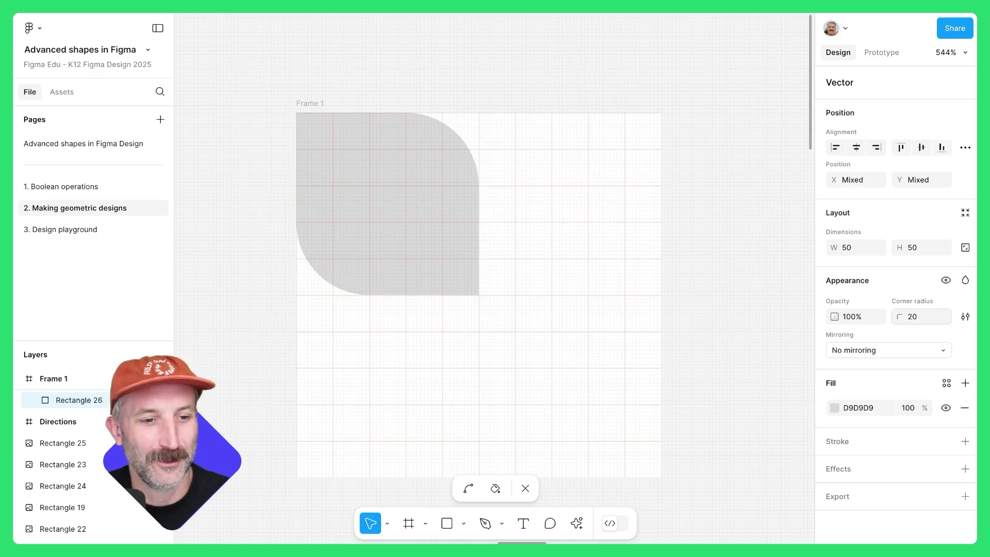
left_click(453, 354)
Step: Duplicate the leaf, move it down-right, and fill it dark grey 777777
left_click(405, 240)
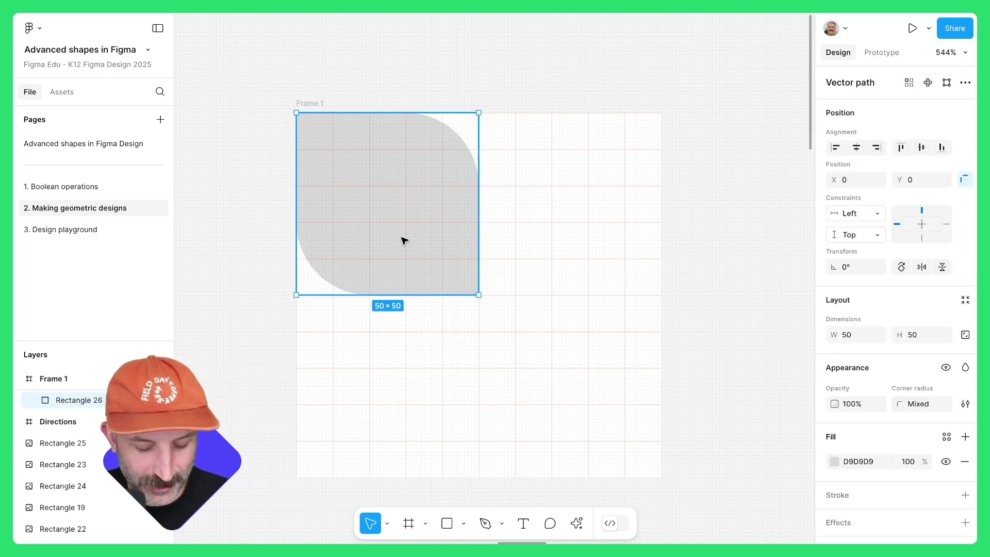
key("ctrl+c")
key("ctrl+v")
left_click_drag(422, 232, 492, 294)
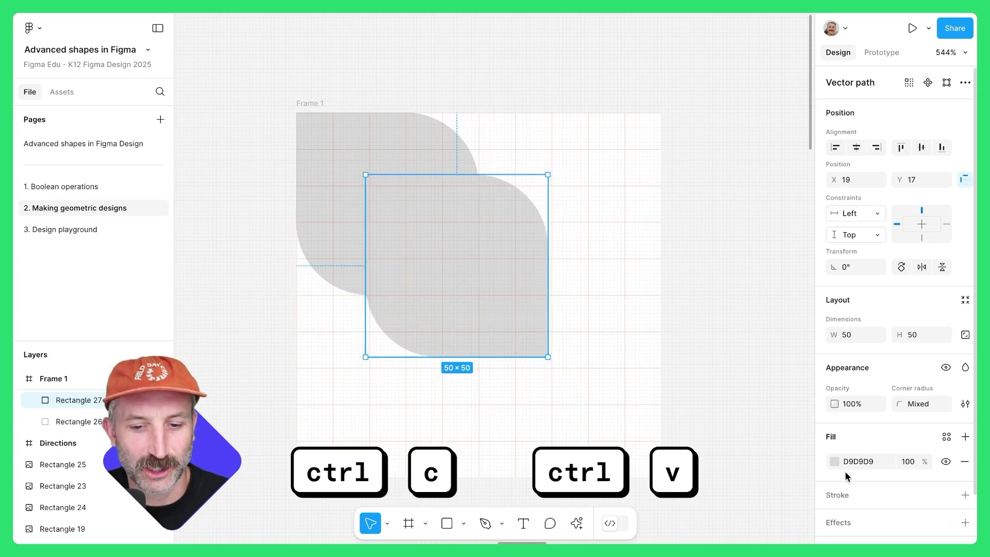
left_click(834, 461)
left_click(683, 303)
left_click_drag(682, 302, 621, 293)
left_click(621, 294)
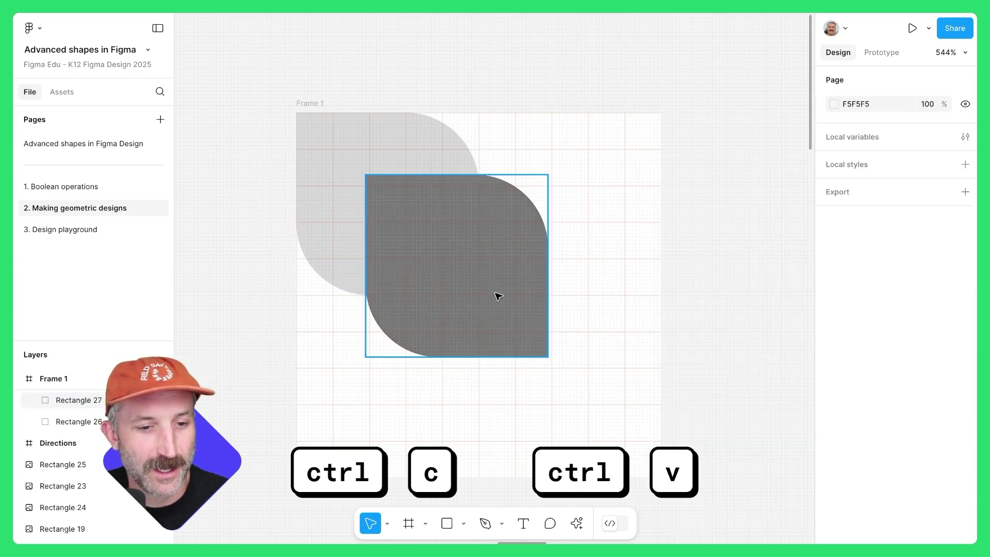
Step: Shrink the dark leaf to 29×29 in the bottom-right, set radius 12, and select both
left_click(508, 318)
left_click_drag(532, 343, 458, 277)
double_click(440, 266)
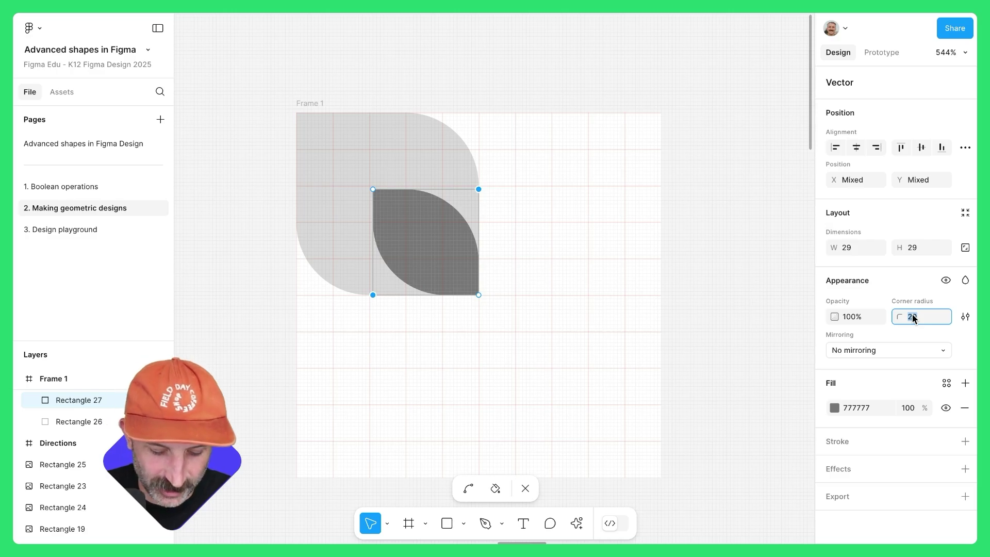
type("12")
key("Return")
key("Escape")
left_click_drag(548, 342, 362, 171)
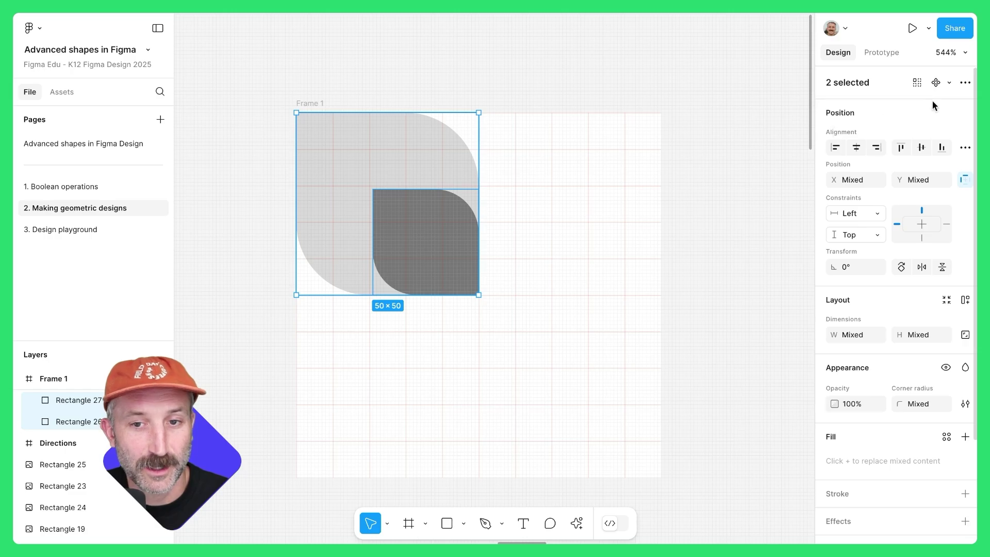
Step: Subtract the dark grey leaf from the light grey one
left_click(964, 84)
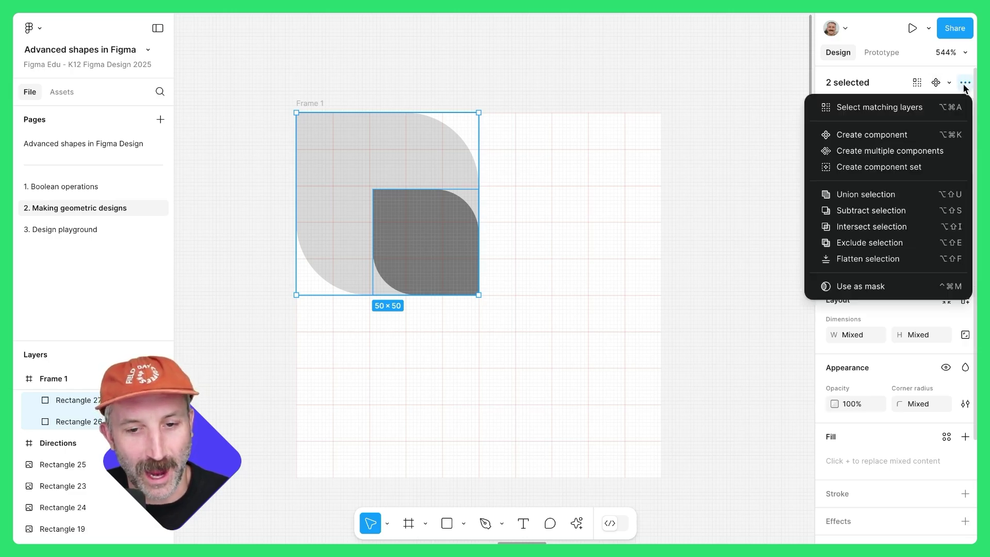
left_click(864, 210)
left_click(577, 265)
left_click(354, 178)
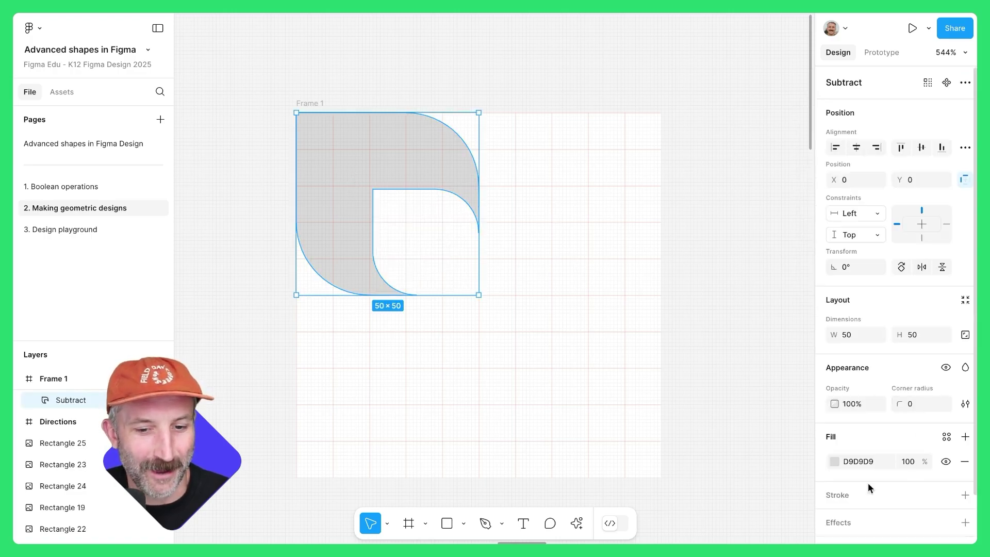
left_click(721, 500)
Step: Draw a 10×10 square at the cutout's corner with corner radius 10
left_click_drag(445, 264, 477, 294)
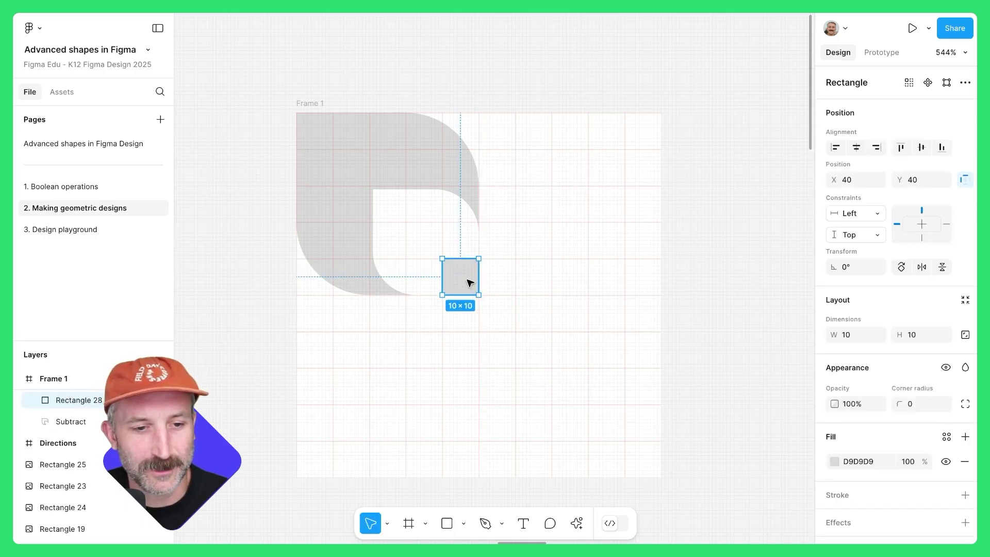
double_click(470, 282)
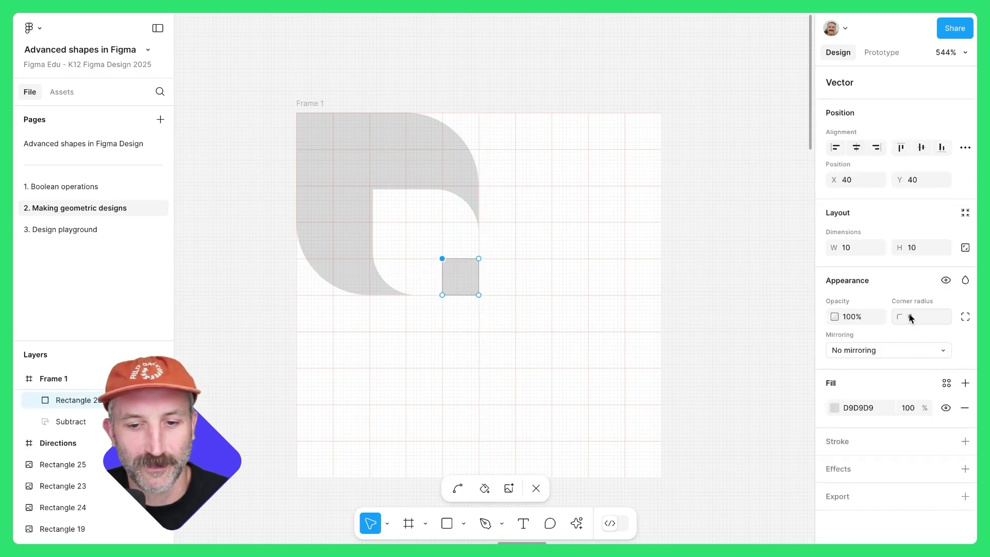
type("10")
key("Return")
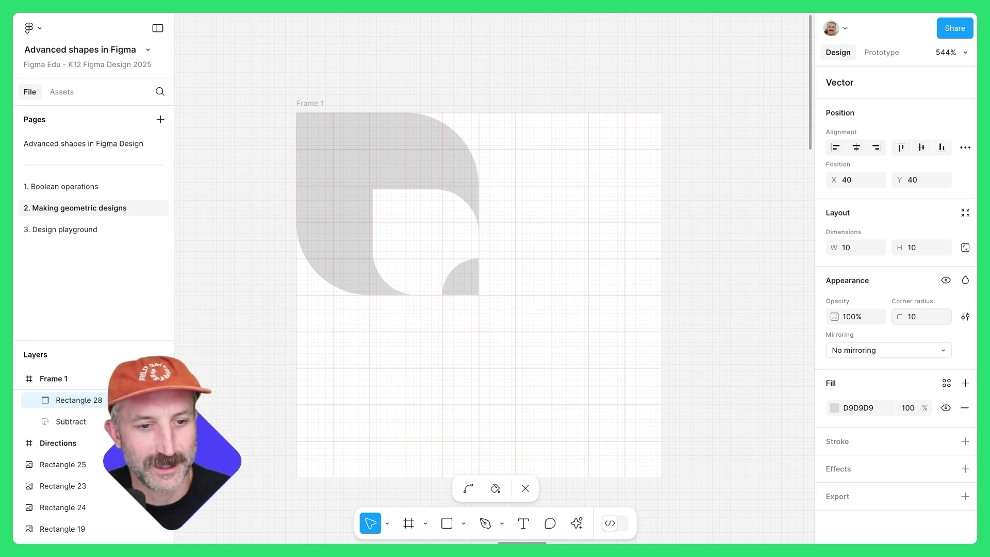
left_click(482, 382)
Step: Union both shapes into one petal at Frame 1's top-left and paste a copy
left_click_drag(543, 351, 346, 151)
left_click(965, 82)
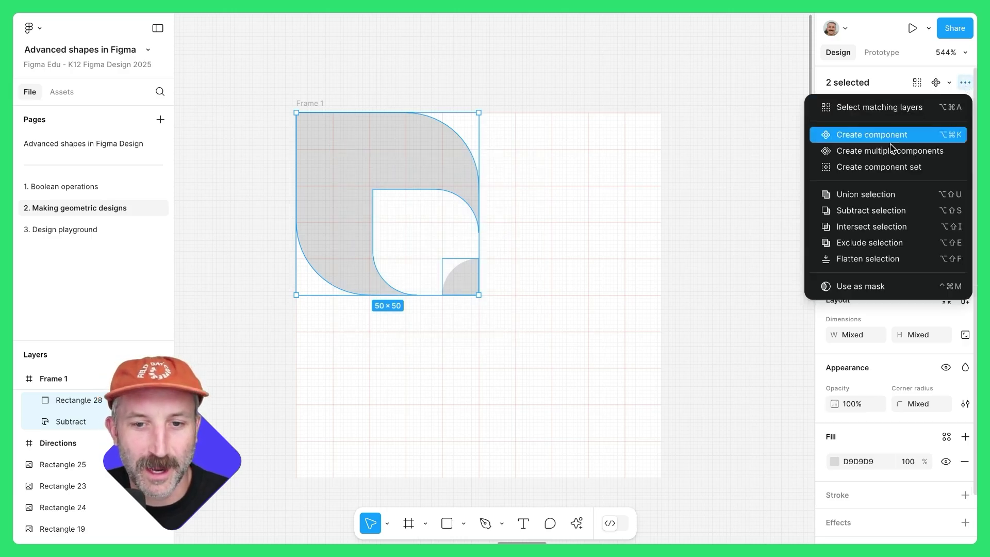
left_click(870, 194)
left_click(601, 255)
left_click_drag(375, 168, 547, 356)
key("ctrl+c")
key("ctrl+v")
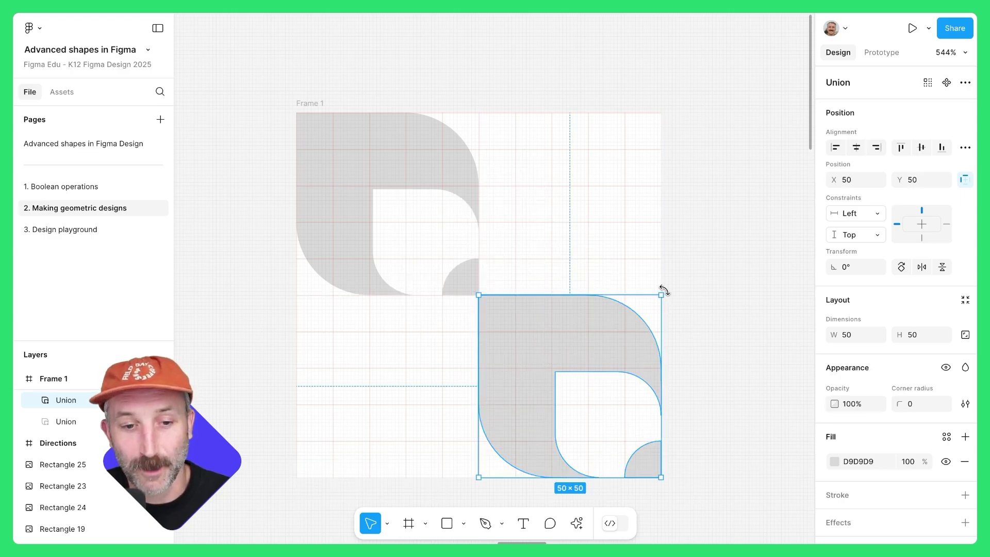
Step: Rotate the petal copy 180° to the bottom-right, then rotate the pair 90° to form four petals
left_click_drag(665, 290, 510, 440)
left_click(356, 191, "shift")
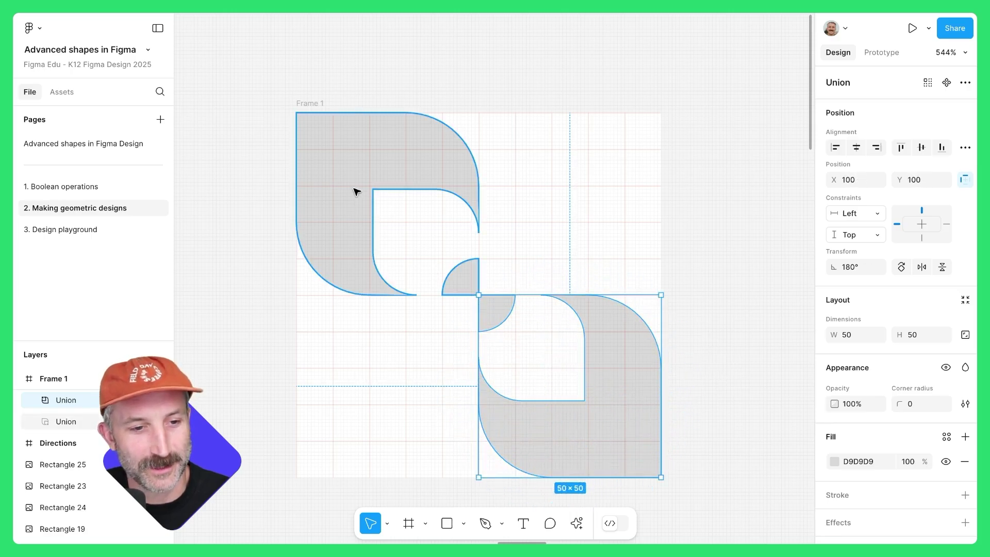
scroll(316, 122, "down", 2)
left_click_drag(316, 120, 316, 120)
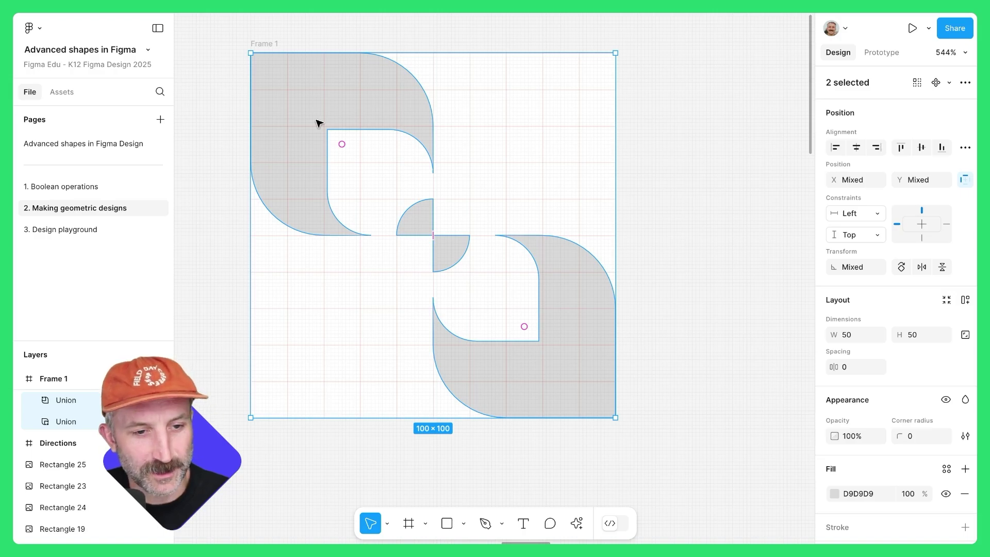
left_click_drag(620, 45, 657, 355)
Step: Merge all four petals into a single 100×100 Union flower
left_click_drag(724, 342, 281, 121)
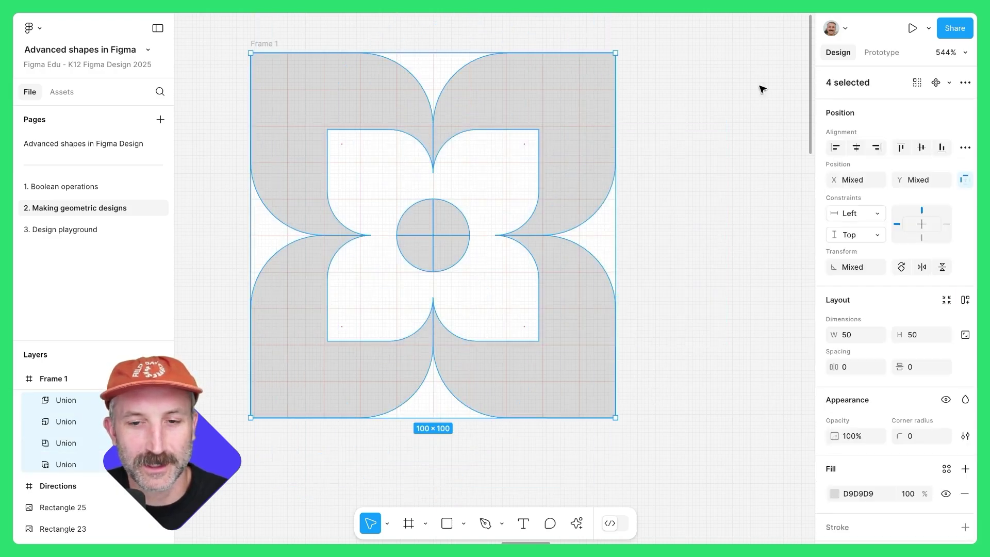
left_click(965, 82)
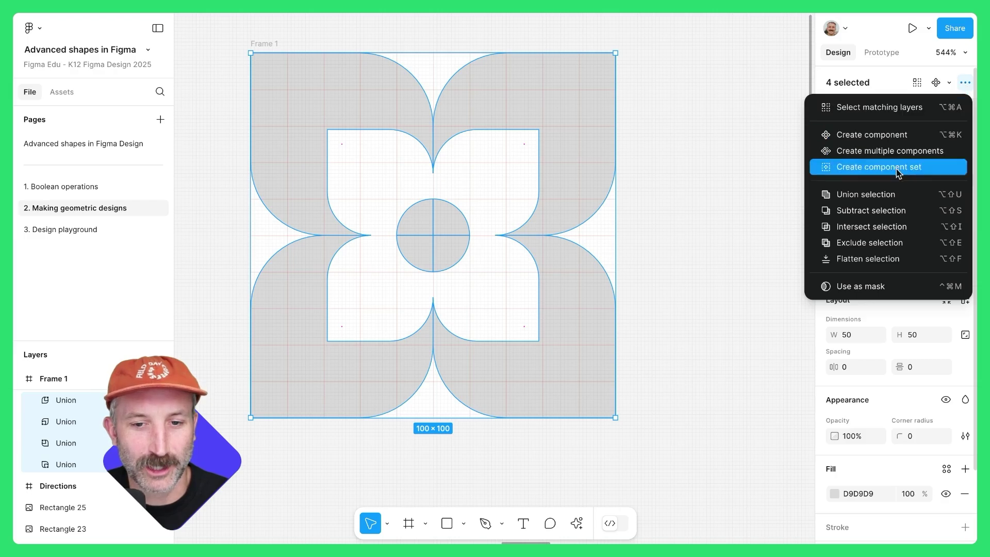
left_click(858, 194)
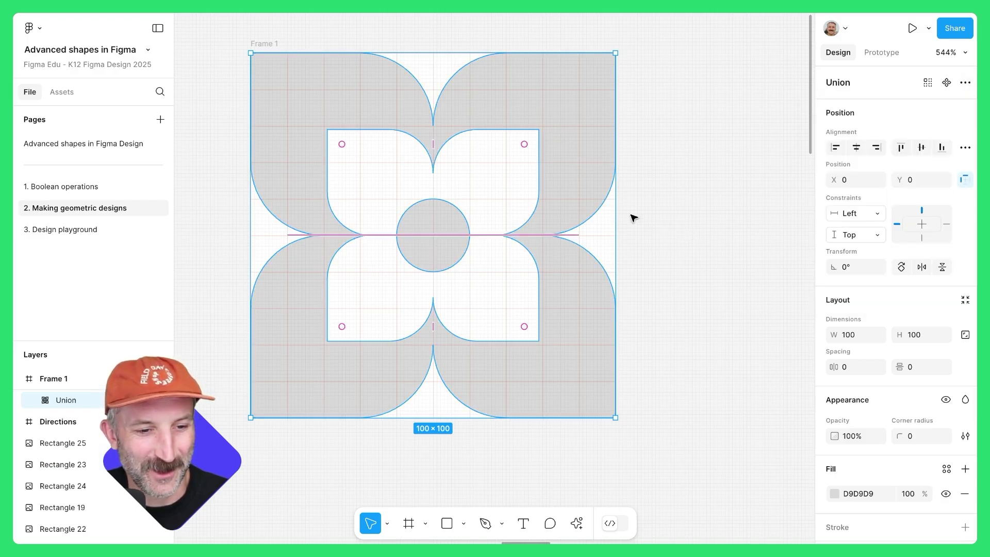
scroll(644, 220, "down", 3)
Step: Add a layout grid to Frame 2
scroll(644, 220, "right", 5)
left_click(408, 207)
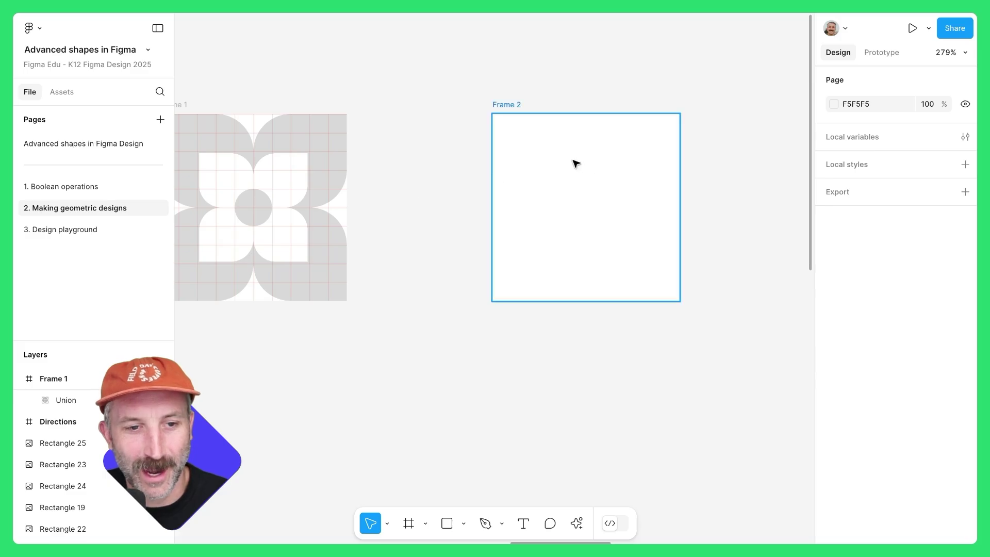
scroll(552, 150, "up", 2)
scroll(552, 151, "right", 4)
left_click(369, 77)
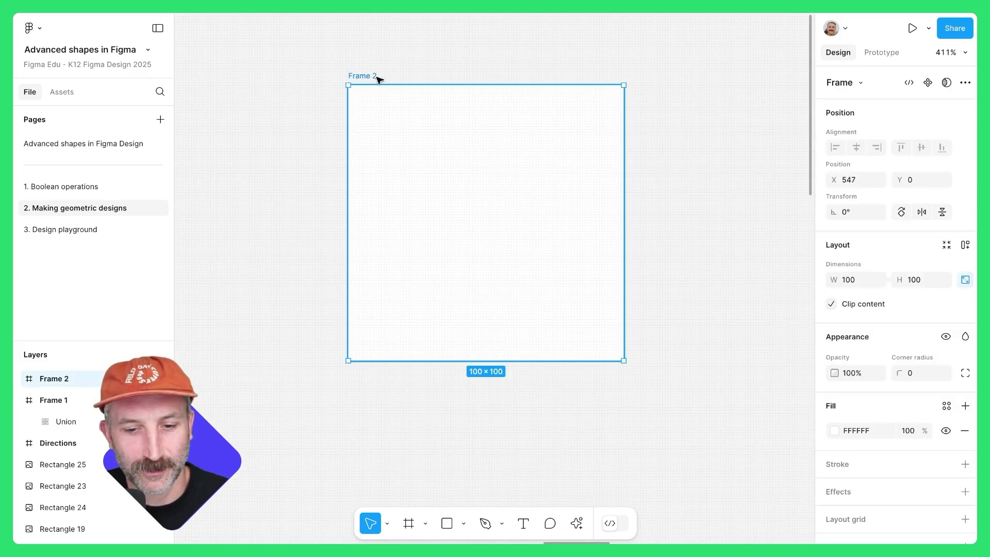
left_click(964, 519)
left_click(762, 269)
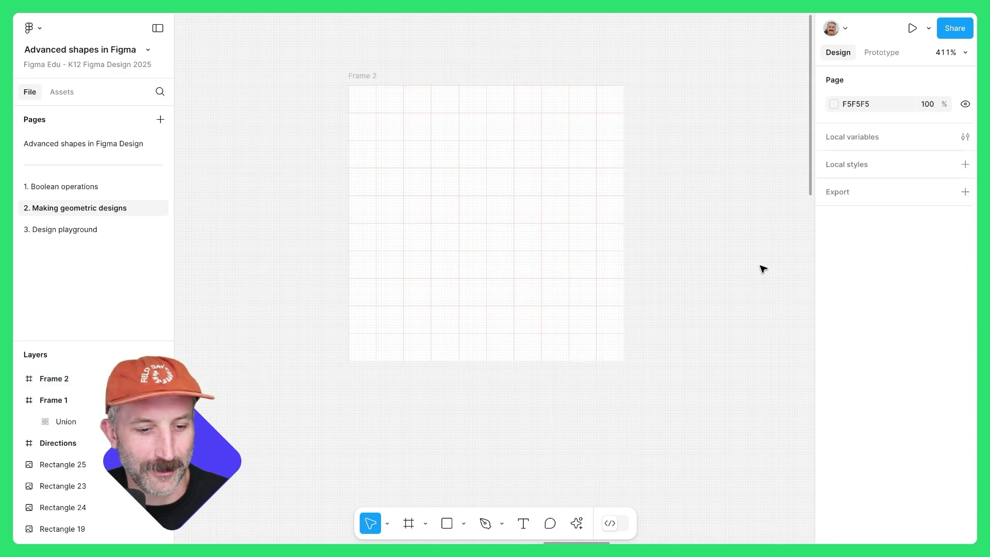
Step: Draw a 50×50 circle in Frame 2's top-left corner
left_click(463, 523)
left_click(459, 442)
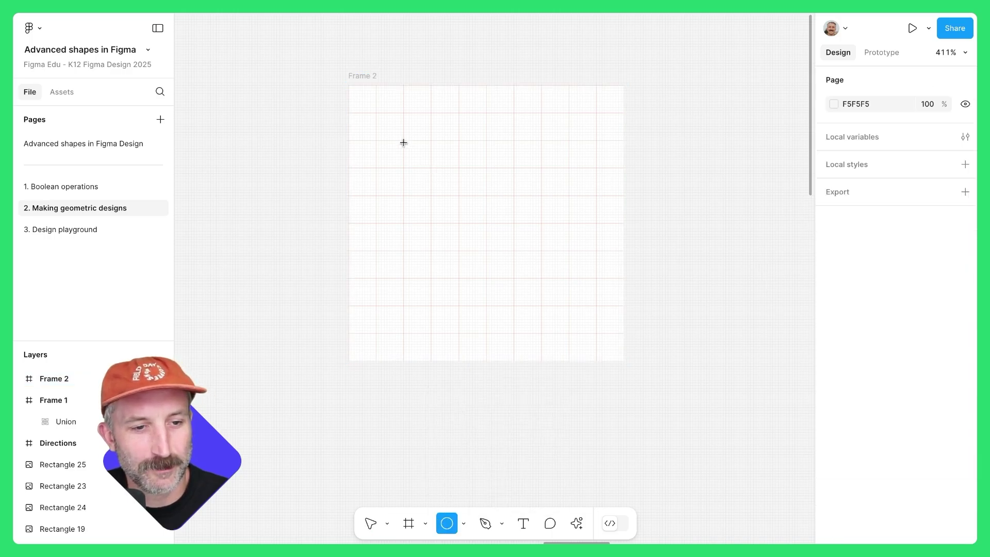
left_click_drag(403, 142, 534, 272)
mouse_move(471, 198)
left_mouse_down()
mouse_move(449, 183)
mouse_move(431, 149)
left_mouse_up()
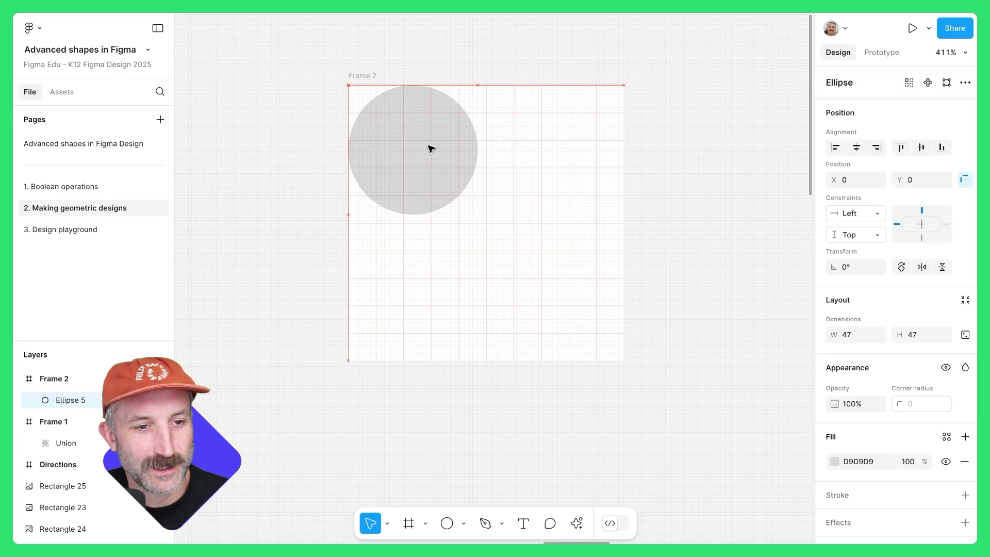
left_click_drag(478, 217, 485, 223)
Step: Paste a copy of the circle, fill it grey 858585 and shrink it to 20×20 near the big circle's top
key("ctrl+v")
left_click_drag(455, 182, 537, 251)
left_click(834, 461)
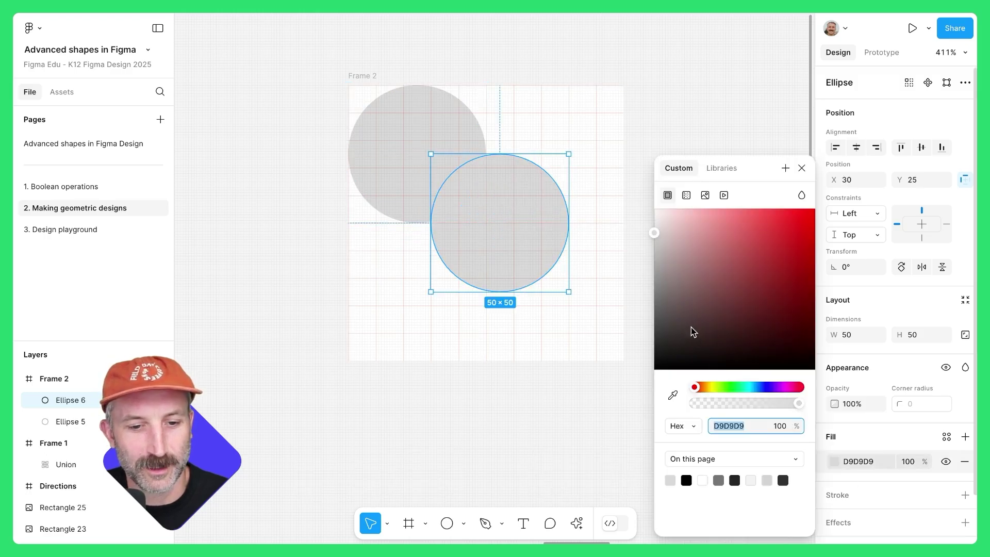
left_click_drag(691, 332, 653, 286)
left_click_drag(570, 292, 426, 121)
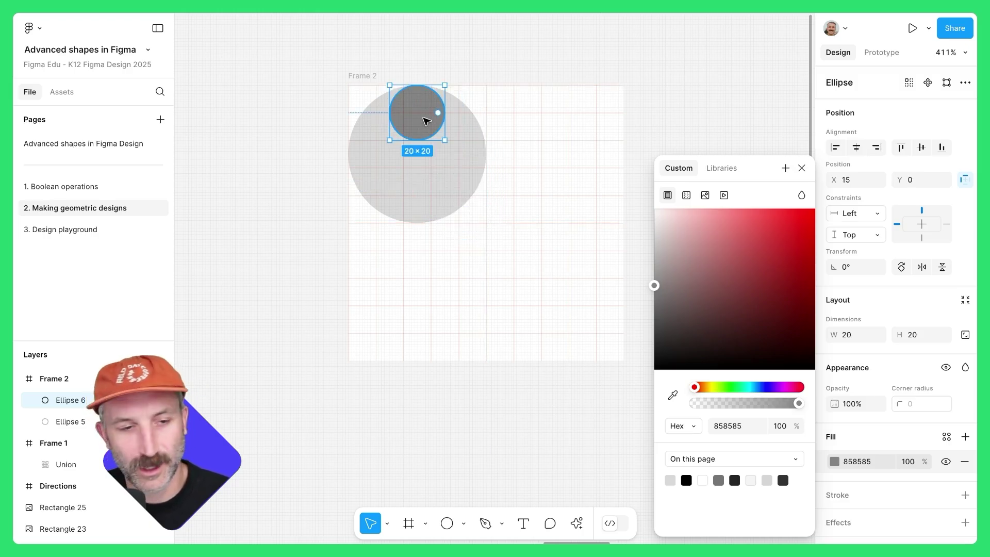
key("Down")
Step: Subtract the small circle from the big circle to make a notched circle
left_click(489, 237)
left_click_drag(515, 243, 419, 137)
left_click(964, 83)
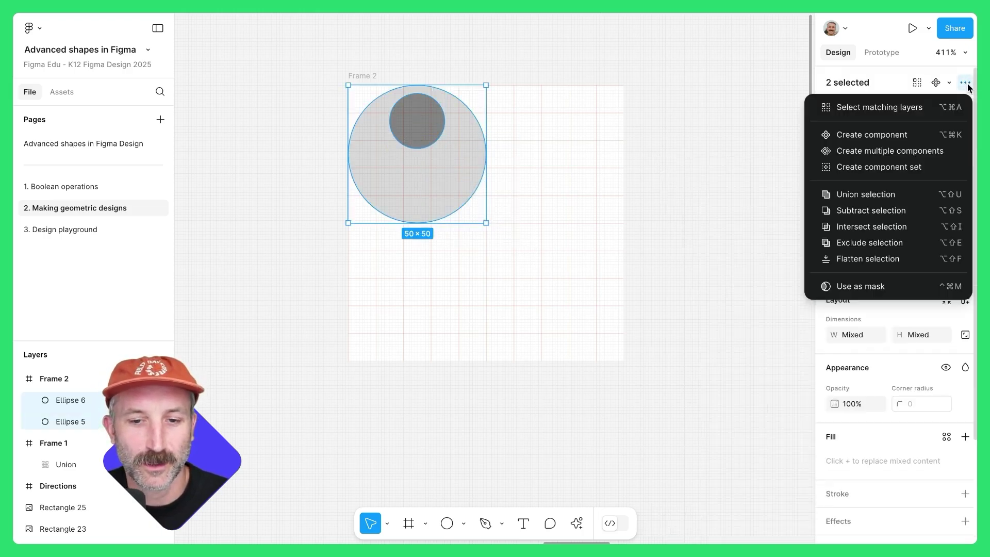
left_click(871, 205)
left_click(577, 226)
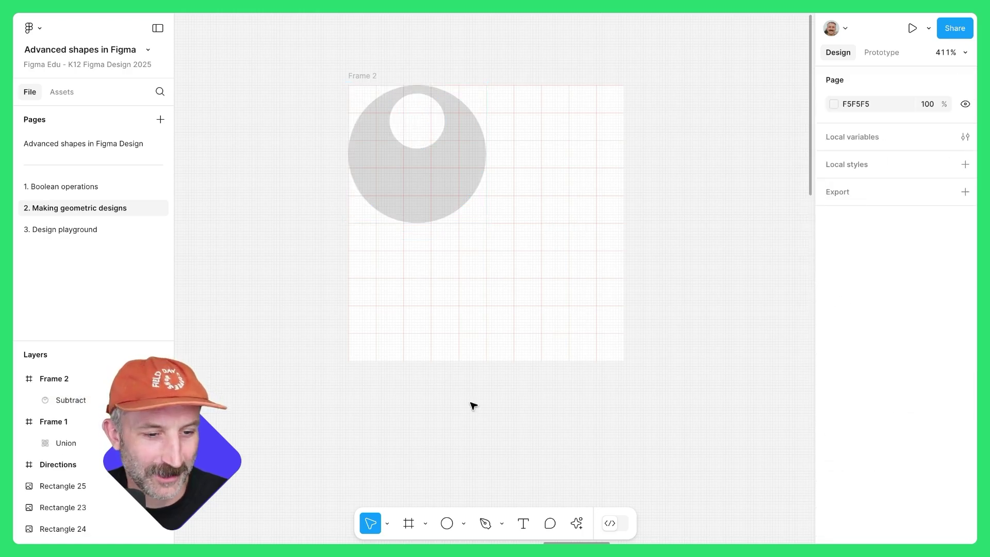
Step: Draw a 50×50 circle below the notched circle, cut it to a bottom half-circle, and flatten it
left_click(463, 523)
left_click(467, 440)
left_click_drag(381, 258, 513, 391)
left_click_drag(448, 312, 422, 285)
left_click_drag(485, 355, 488, 360)
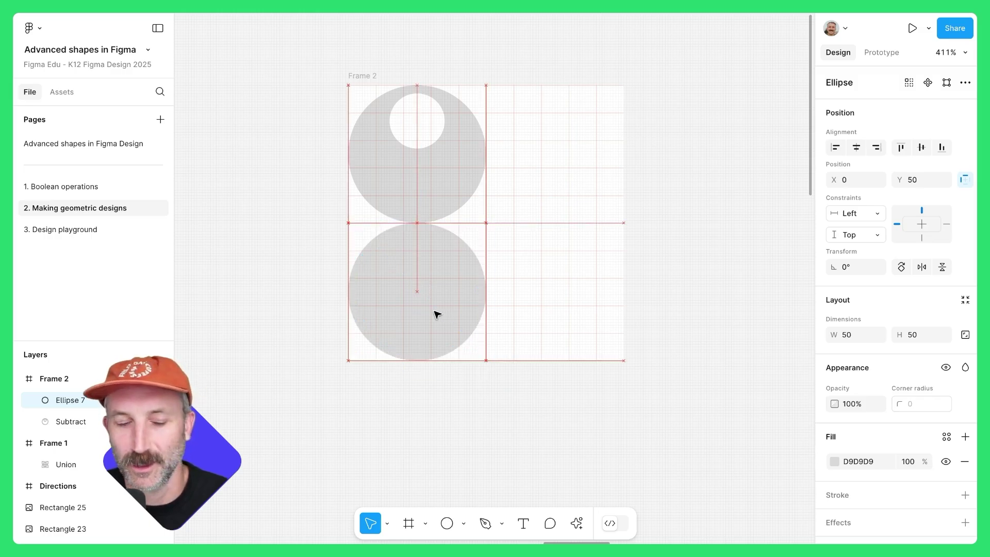
left_click_drag(484, 290, 381, 294)
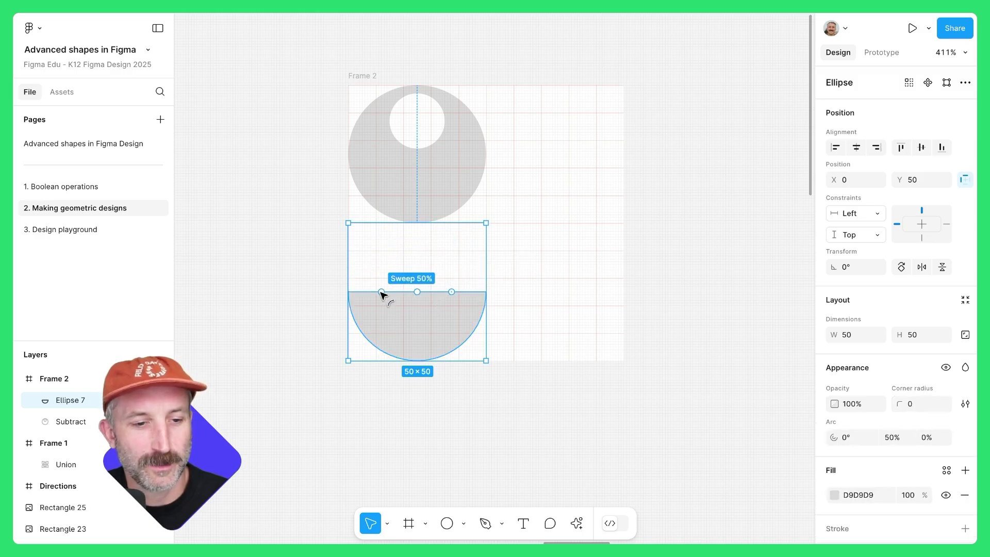
right_click(430, 314)
left_click(469, 267)
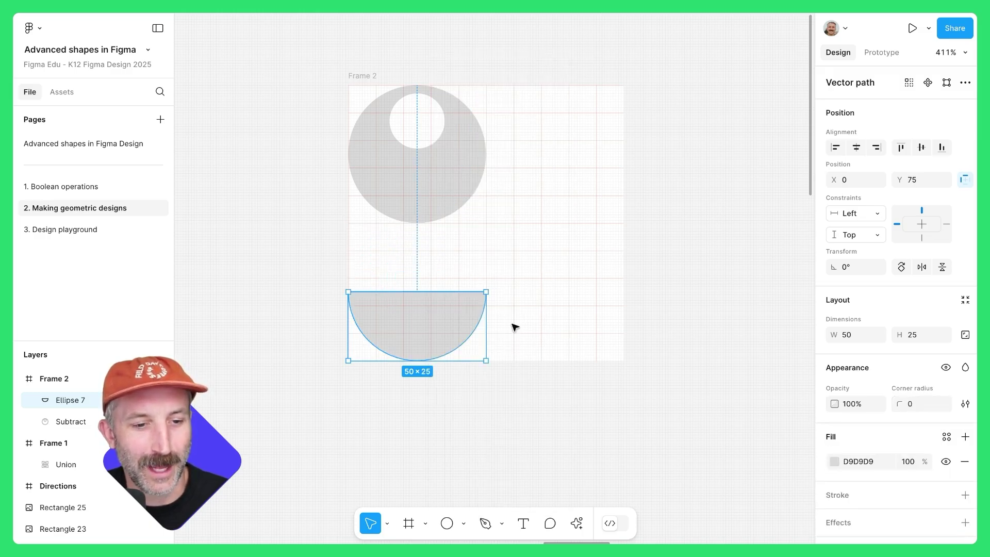
Step: Duplicate the half-circle and move the copy up 25 units
key("ctrl+c")
key("ctrl+v")
left_click_drag(439, 338, 439, 269)
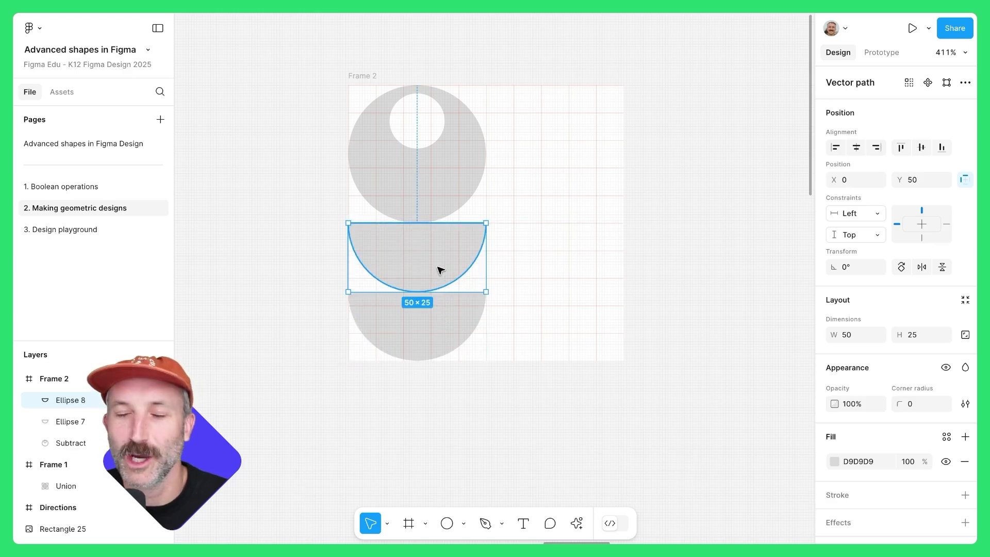
left_click(548, 317)
Step: Duplicate the three left-column shapes, rotate the copy 180°, and union all six shapes
left_click_drag(554, 354, 536, 195)
key("ctrl+d")
left_click_drag(626, 77, 479, 377)
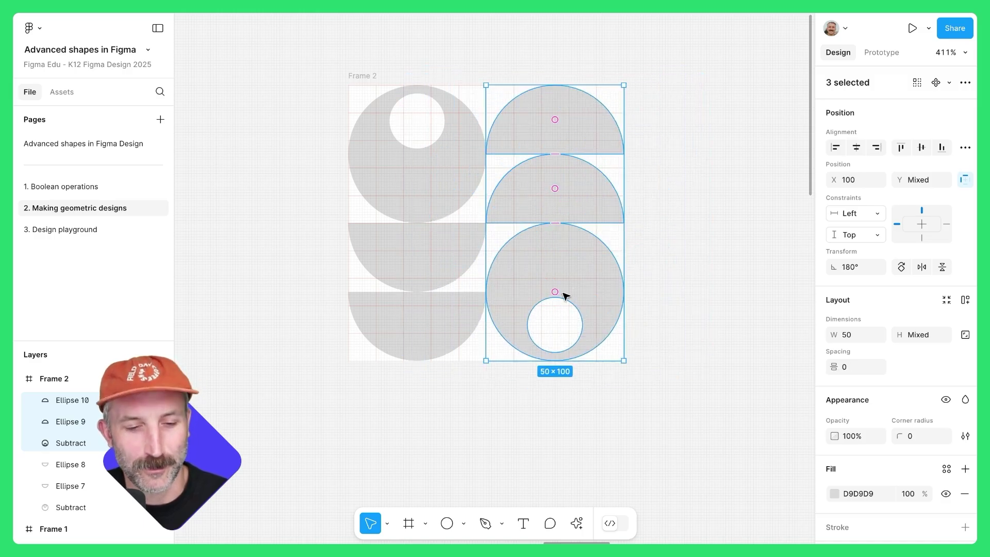
left_click(660, 350)
left_click_drag(664, 340, 388, 121)
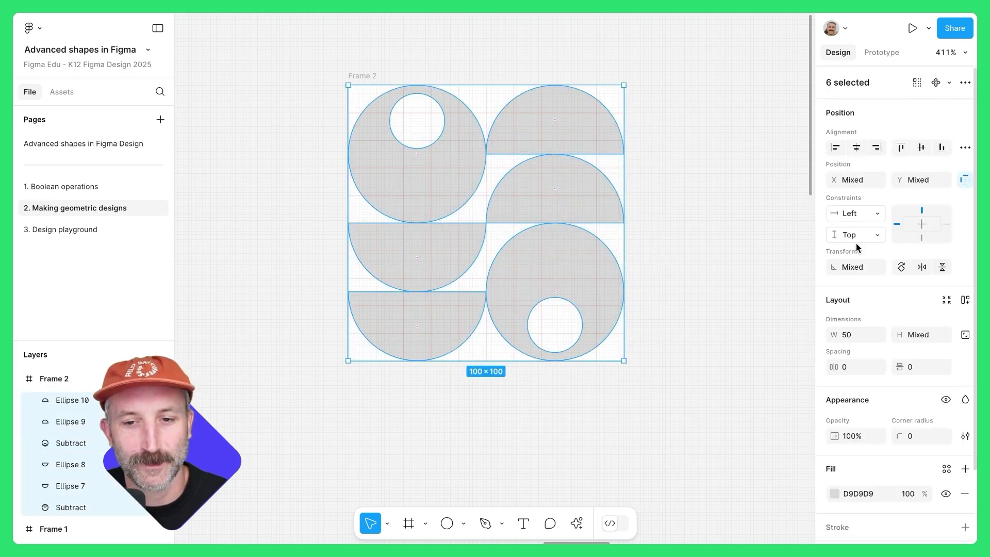
left_click(964, 83)
left_click(852, 192)
Step: Give the circle pattern a linear gradient fill from pink to dark red 480D0D
scroll(652, 243, "down", 3)
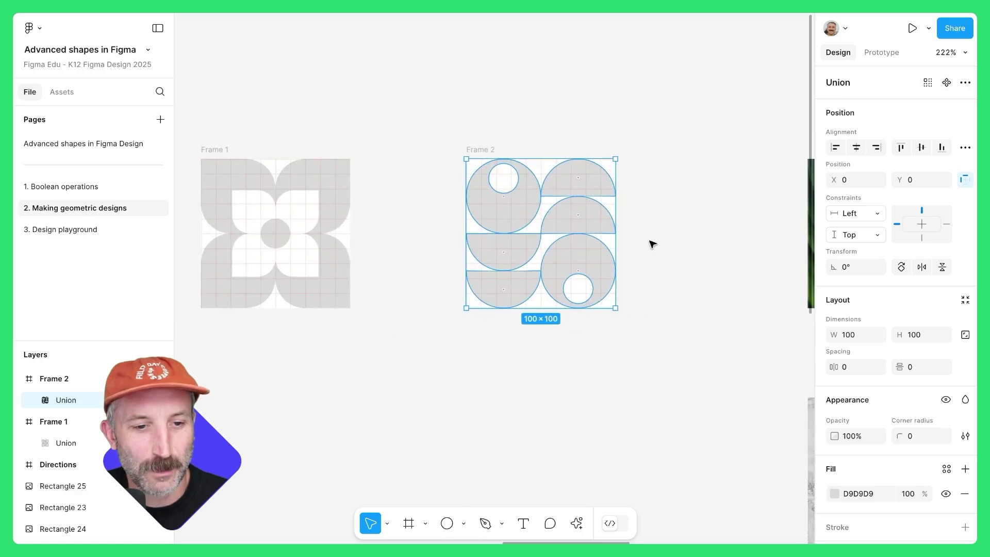
left_click(834, 493)
left_click_drag(740, 364, 691, 248)
left_click(686, 195)
left_click(801, 251)
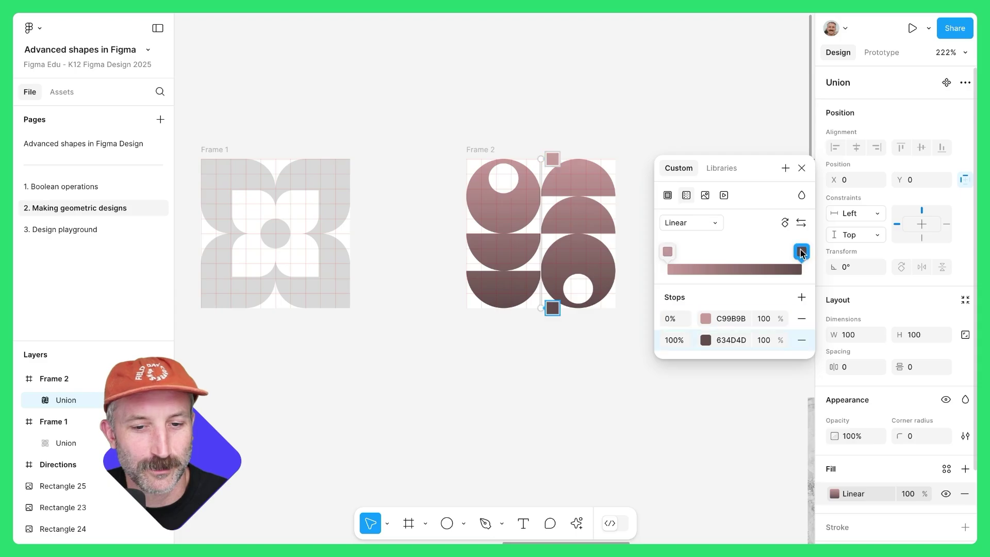
left_click(624, 320)
left_click(636, 112)
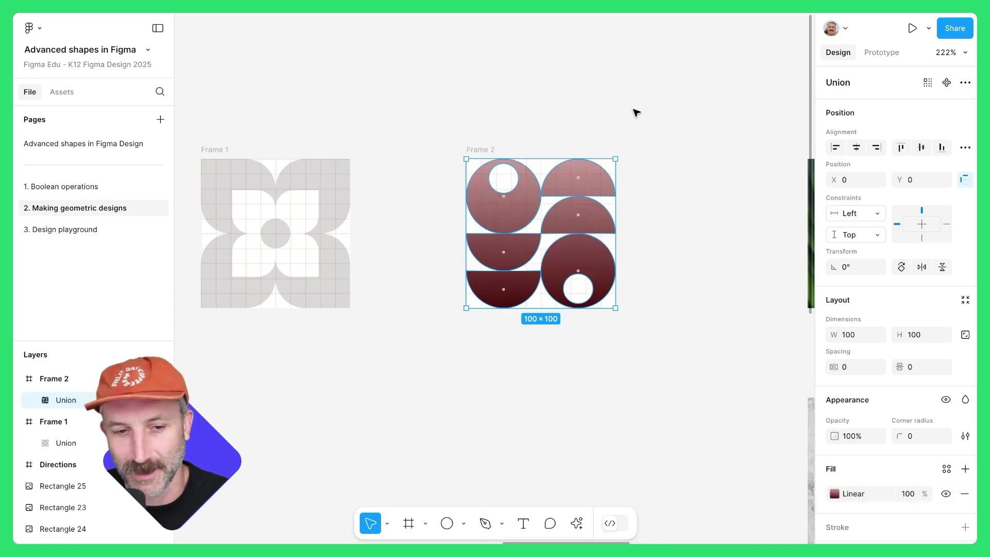
left_click(712, 173)
Step: Pan and zoom to bring the leaf and texture image rectangles into view
scroll(706, 329, "down", 3, "ctrl")
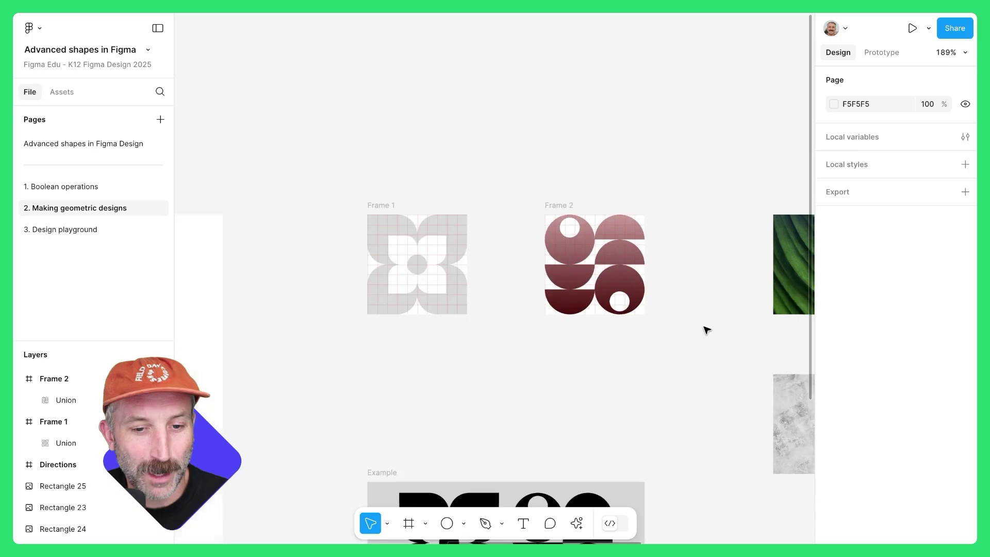
scroll(552, 103, "down", 5)
scroll(467, 367, "left", 3)
scroll(466, 367, "up", 3, "ctrl")
scroll(467, 367, "up", 3, "ctrl")
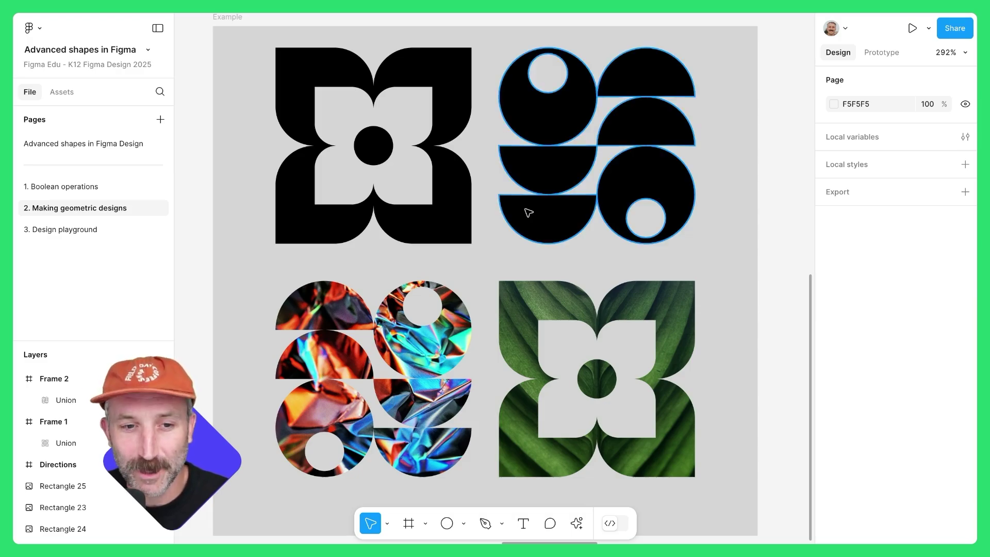
scroll(528, 213, "down", 5, "ctrl")
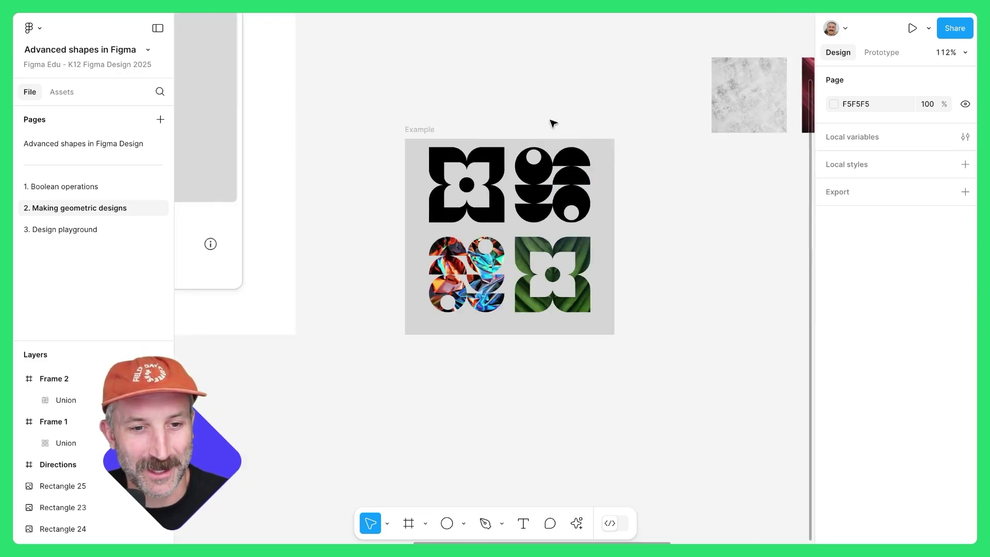
scroll(552, 126, "up", 5)
scroll(552, 125, "right", 3)
scroll(497, 316, "down", 2)
Step: Copy the dark green leaf image's fill and paste it onto Frame 1's flower Union
scroll(441, 175, "up", 3, "ctrl")
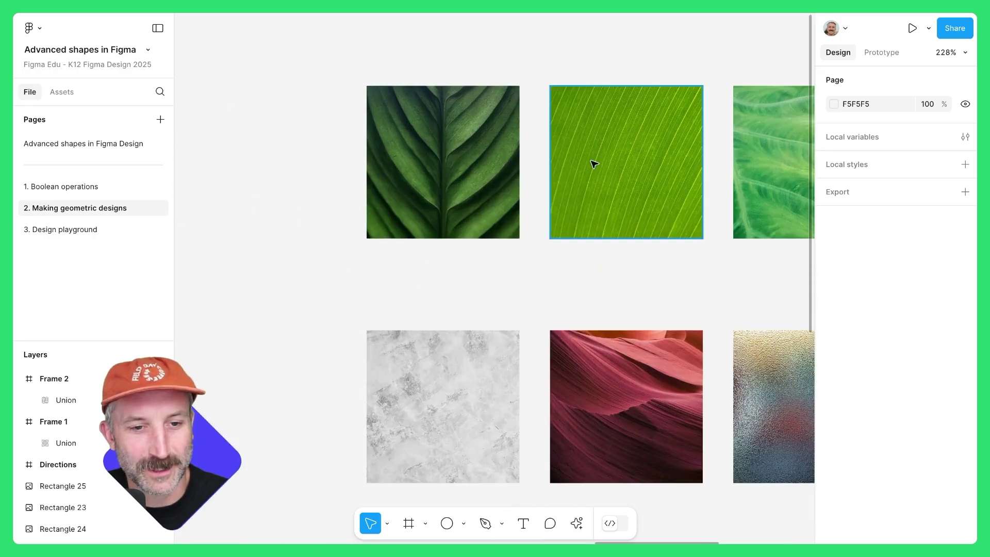
left_click(449, 159)
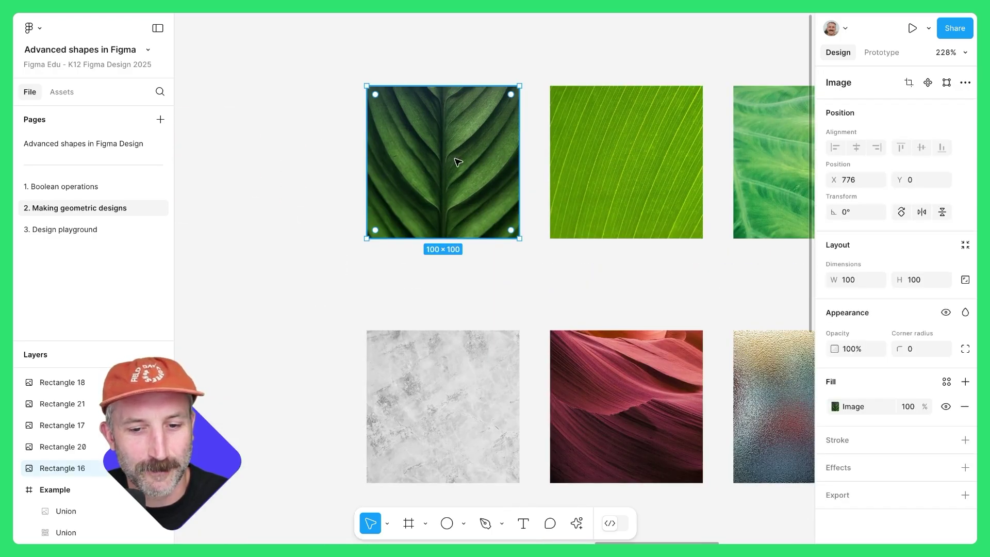
left_click(835, 407)
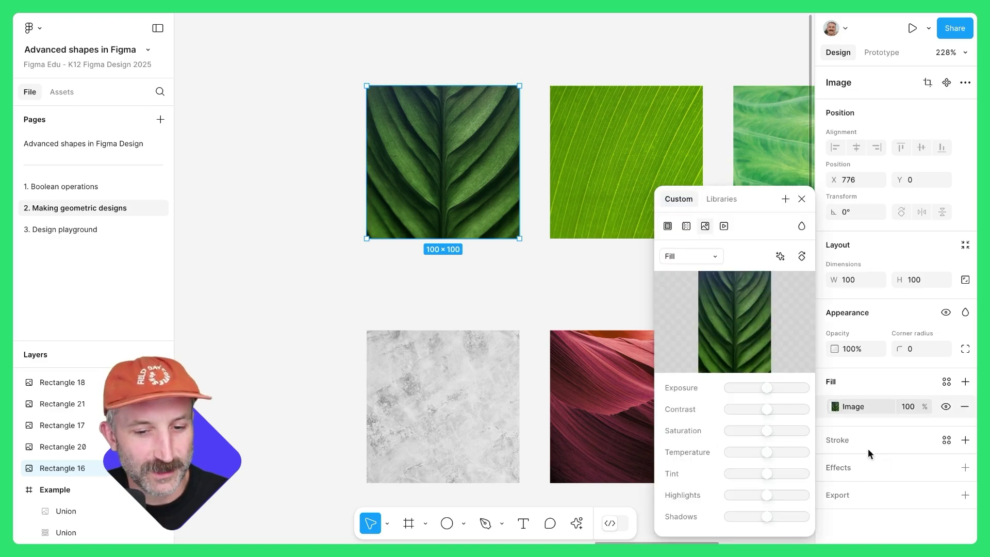
key("ctrl+c")
scroll(632, 287, "down", 5, "ctrl")
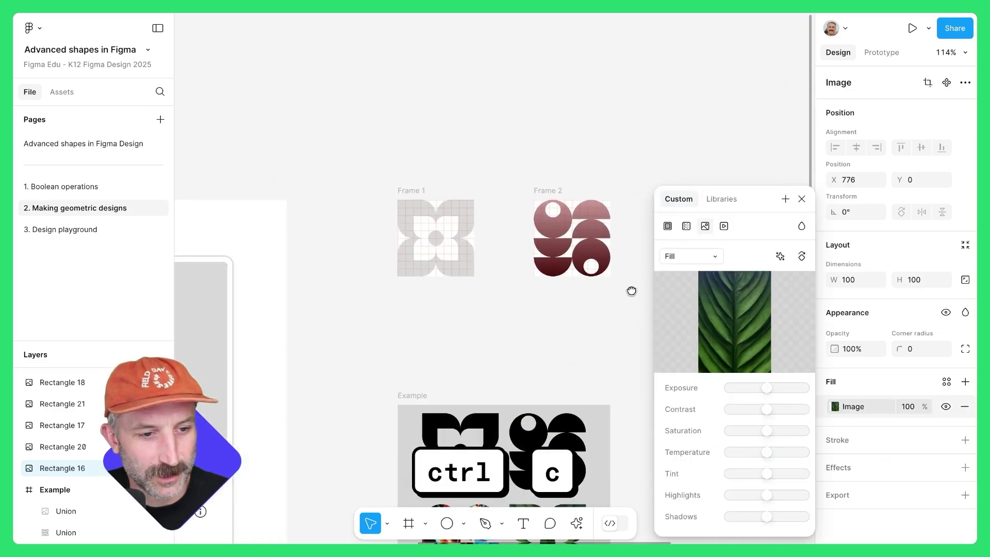
scroll(455, 181, "up", 5, "ctrl")
left_click(455, 181)
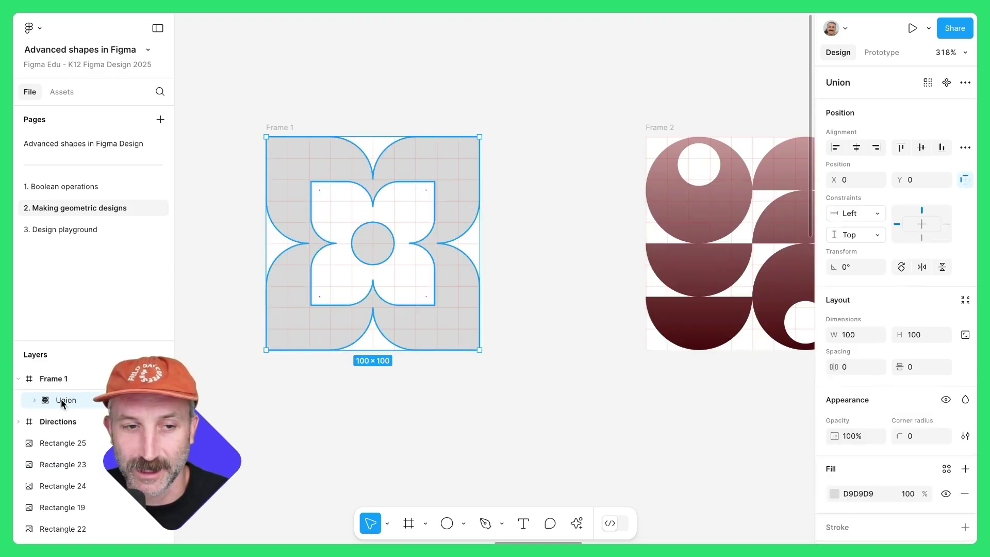
key("ctrl+v")
left_click(517, 373)
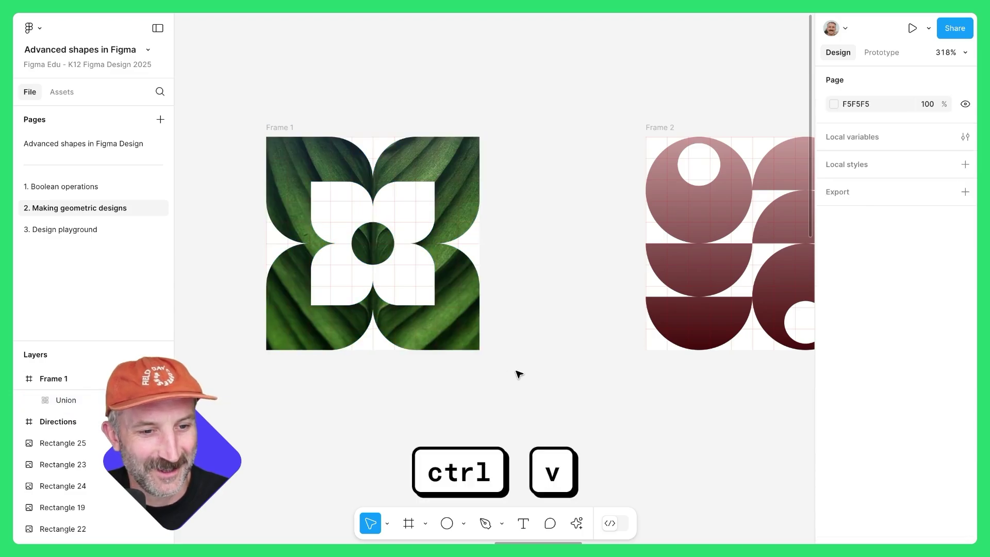
scroll(603, 409, "down", 4, "ctrl")
scroll(484, 360, "right", 5)
Step: Copy the red canyon image's fill and paste it onto Frame 2's circle-pattern Union
scroll(513, 356, "down", 2)
scroll(513, 356, "right", 2)
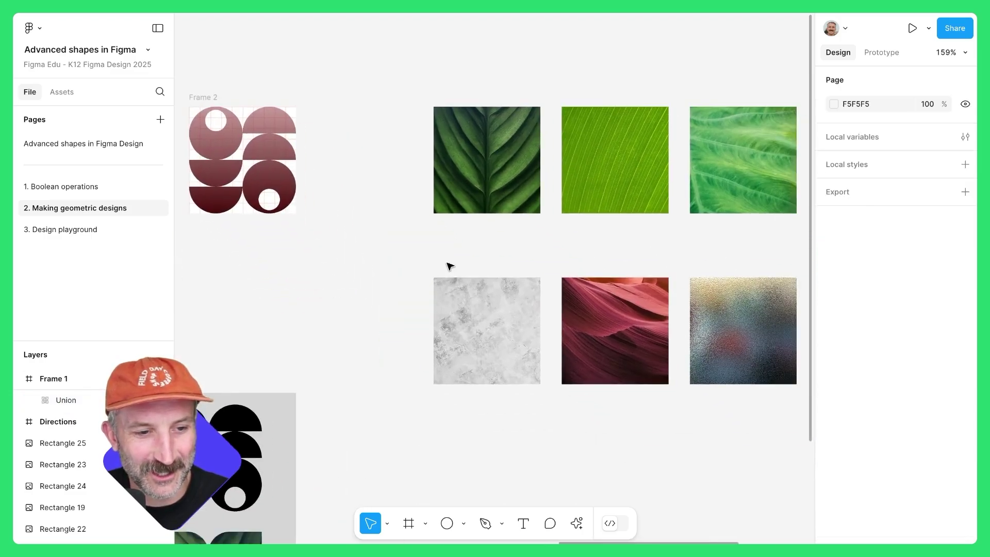
scroll(593, 315, "up", 4, "ctrl")
left_click(644, 322)
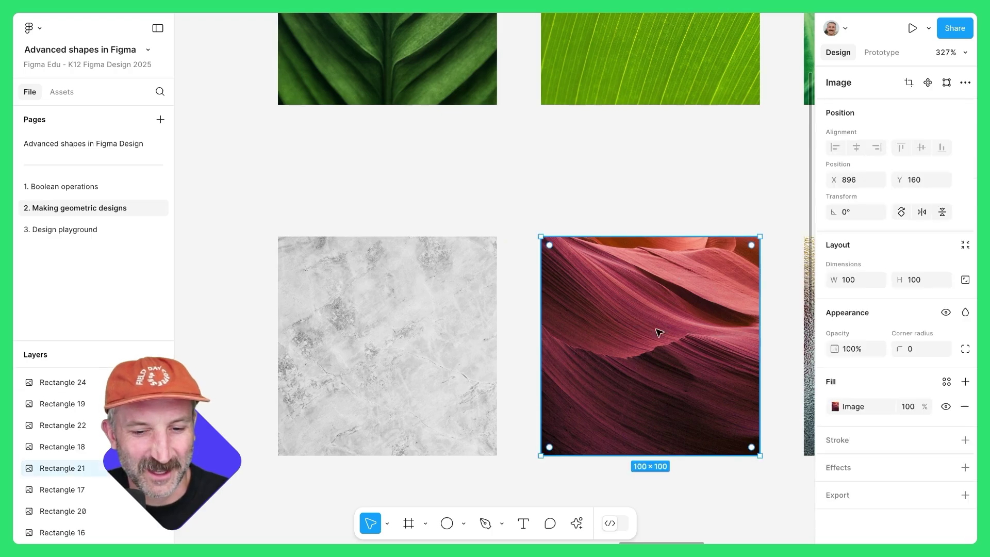
left_click(835, 407)
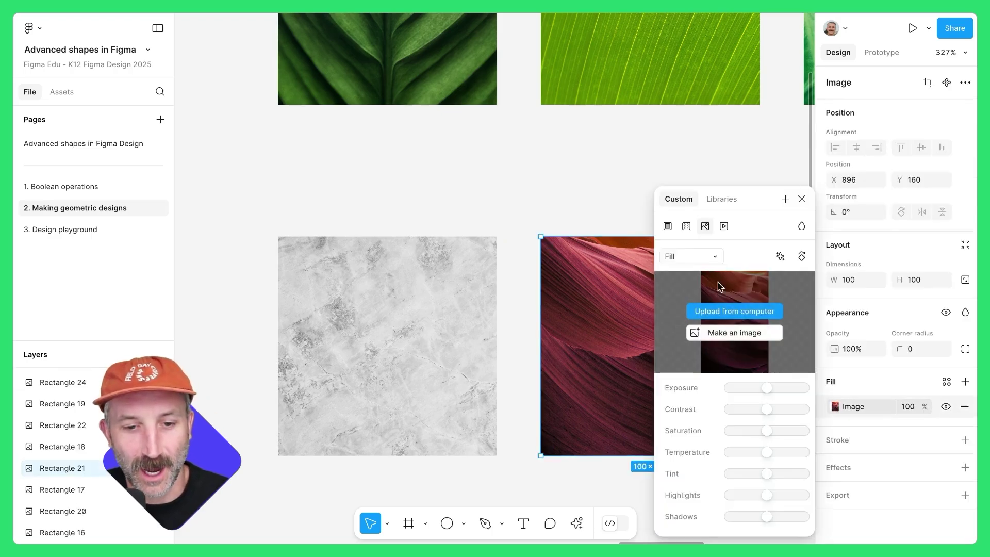
key("ctrl+c")
scroll(330, 254, "down", 2, "ctrl")
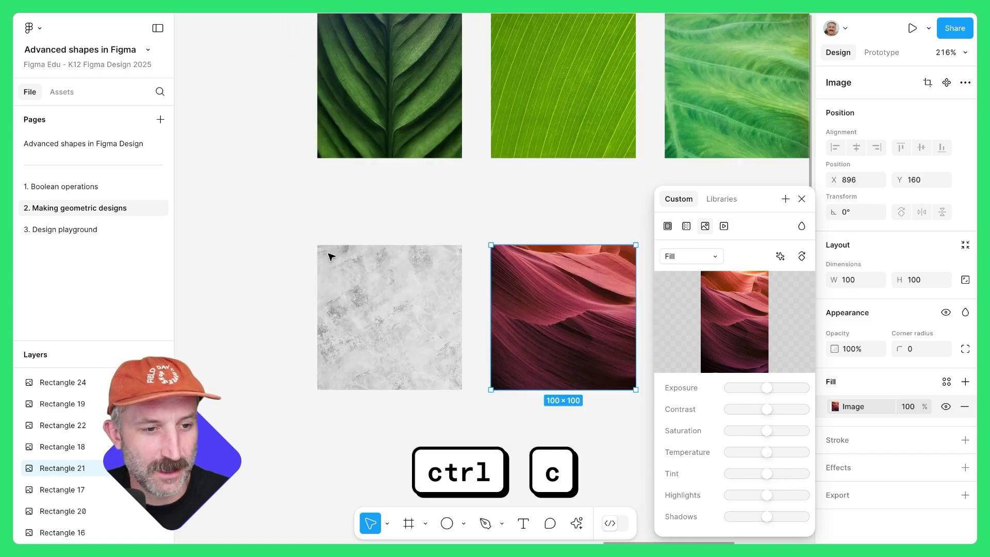
scroll(438, 140, "up", 2)
scroll(438, 141, "left", 6)
left_click(427, 137)
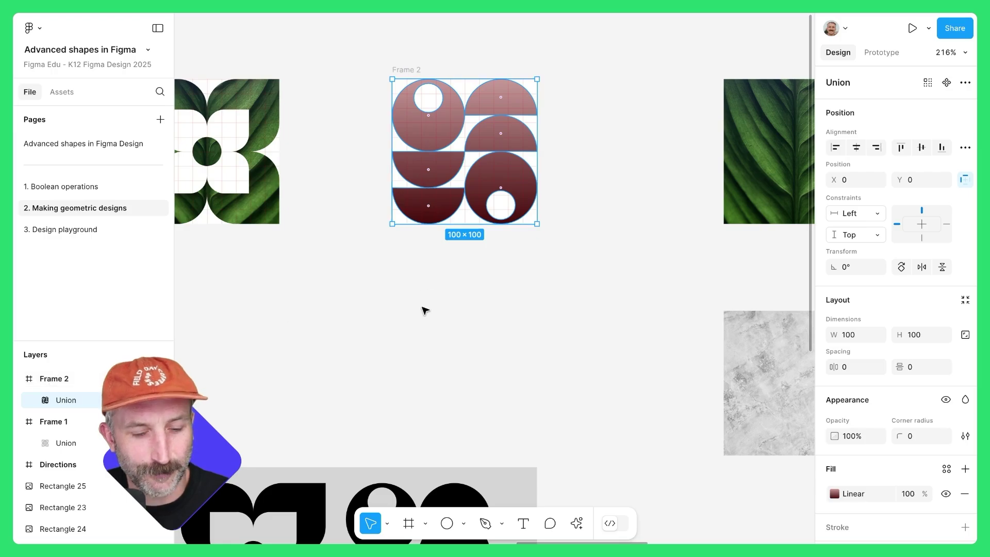
key("ctrl+v")
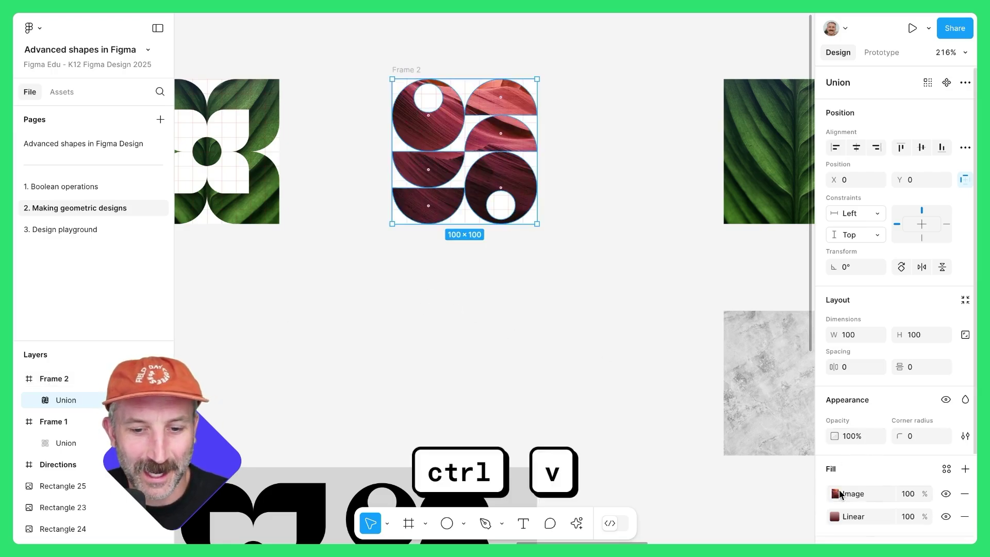
Step: Remove the old linear gradient fill, set the image to Crop mode, and shift it down
left_click(964, 516)
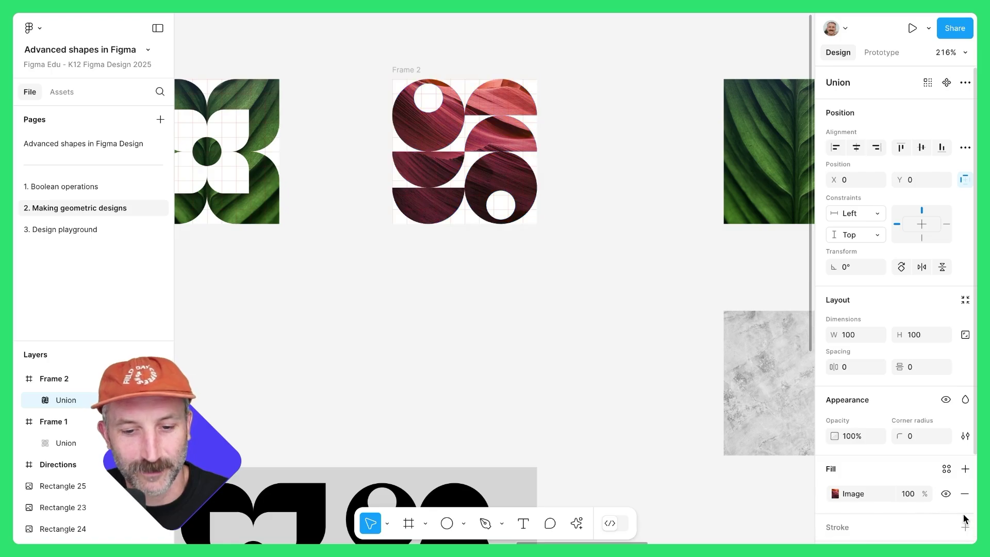
left_click(835, 493)
left_click(678, 255)
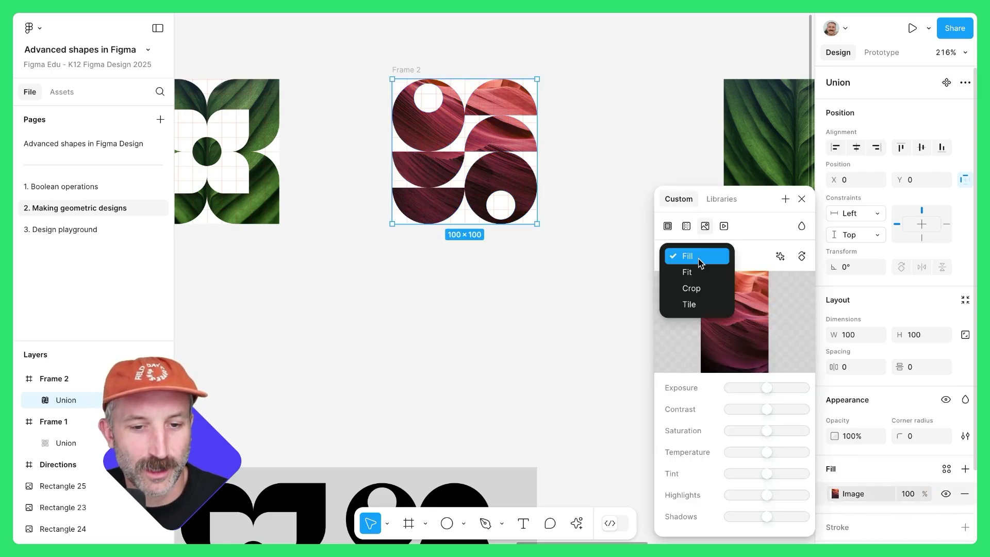
left_click(704, 291)
scroll(492, 178, "up", 5)
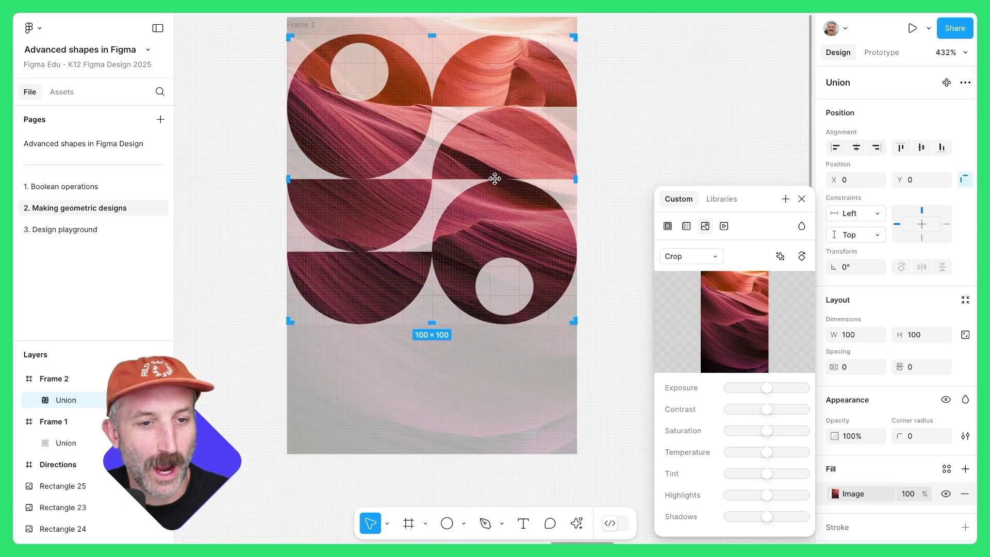
left_click_drag(491, 182, 491, 187)
Step: Reapply Union to the canyon-filled circle shapes
left_click(682, 146)
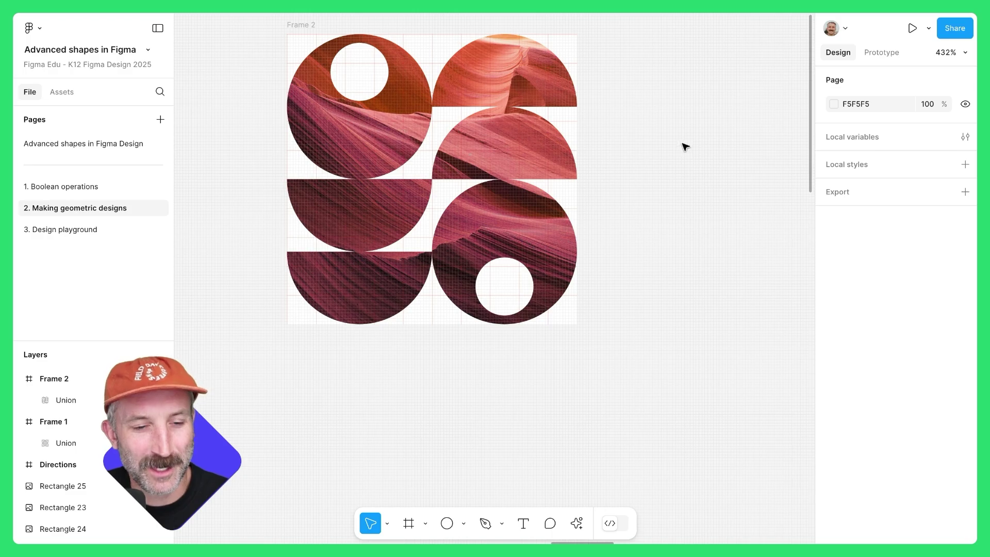
left_click(515, 165)
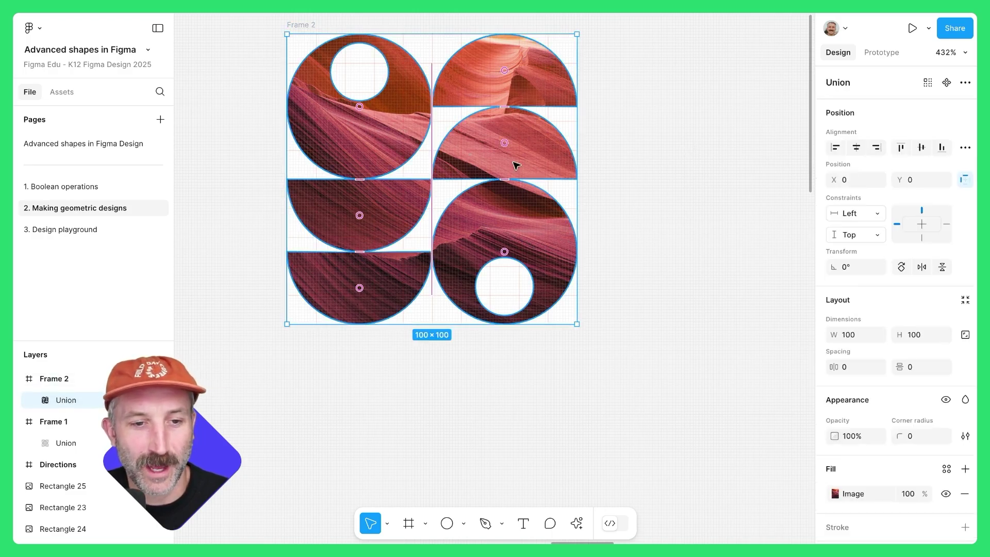
left_click(962, 84)
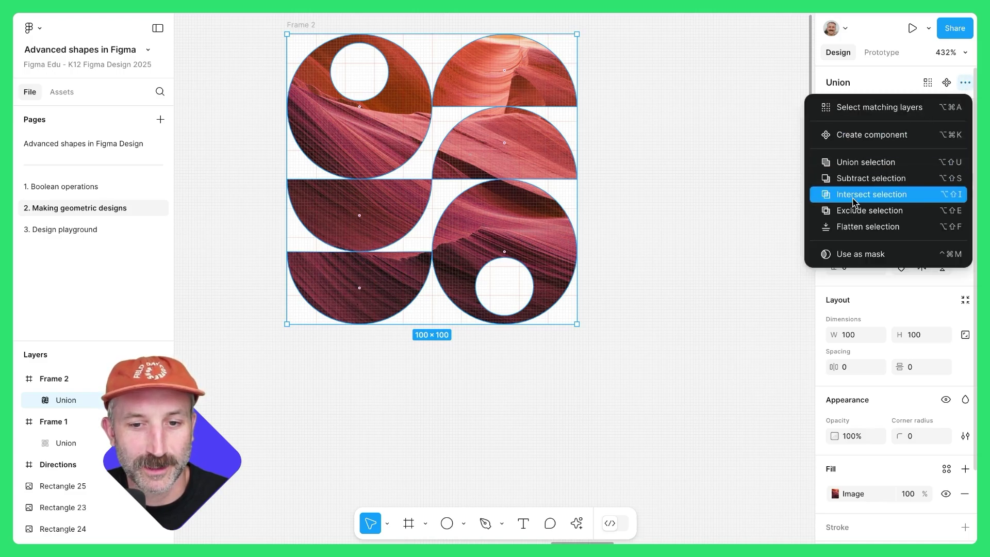
left_click(851, 162)
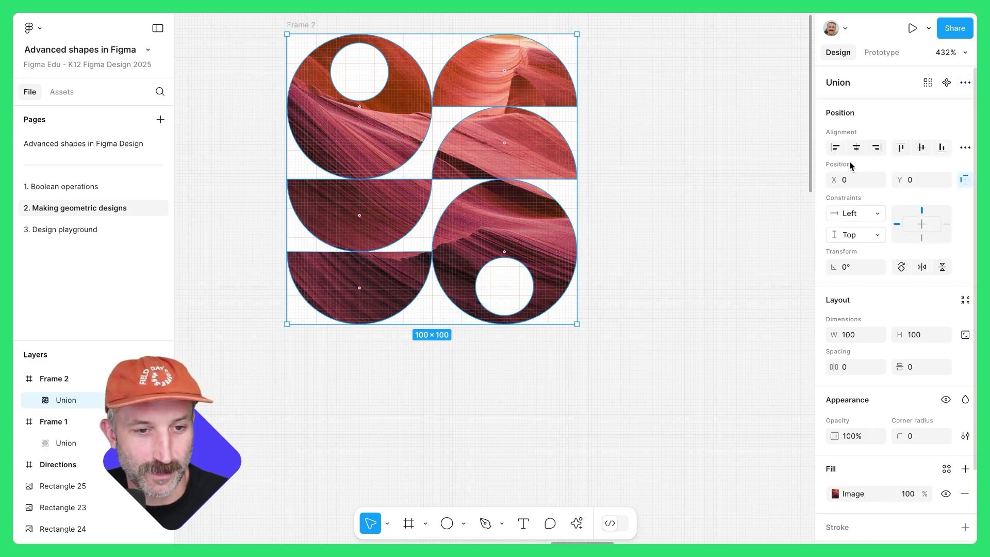
left_click(703, 166)
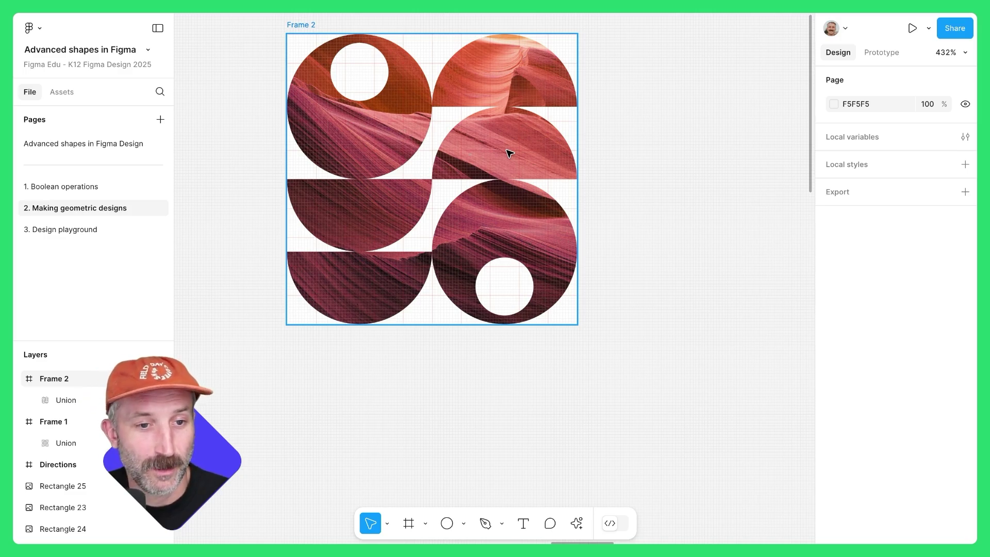
Step: Flatten the Frame 2 tile into one vector, test-drag an anchor point, and undo the reshape
left_click(507, 152)
right_click(506, 151)
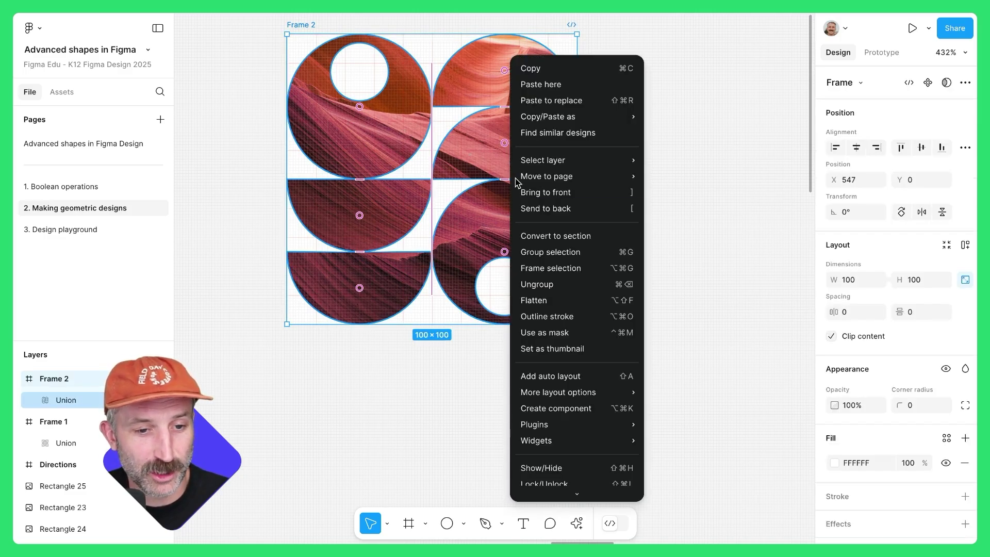
left_click(539, 305)
double_click(460, 146)
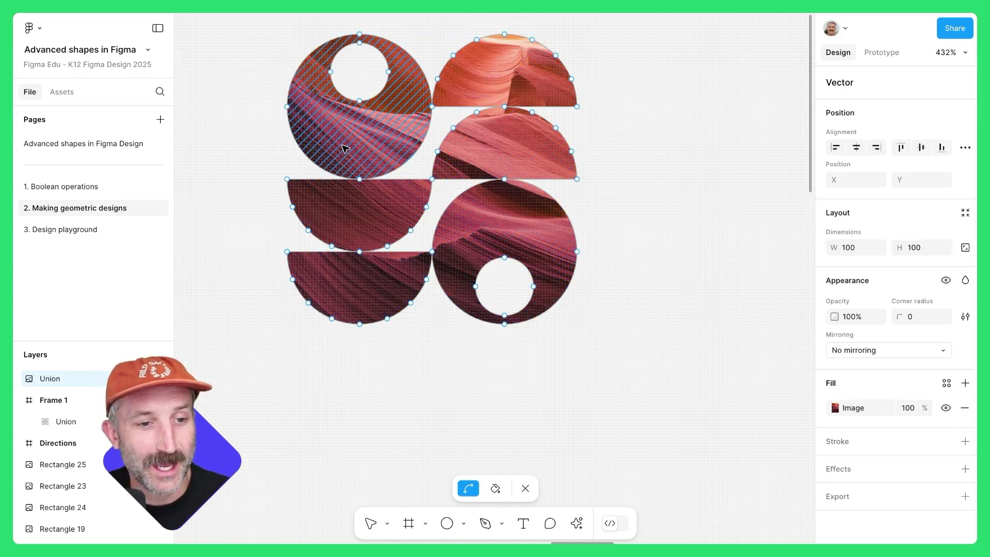
scroll(345, 149, "up", 2)
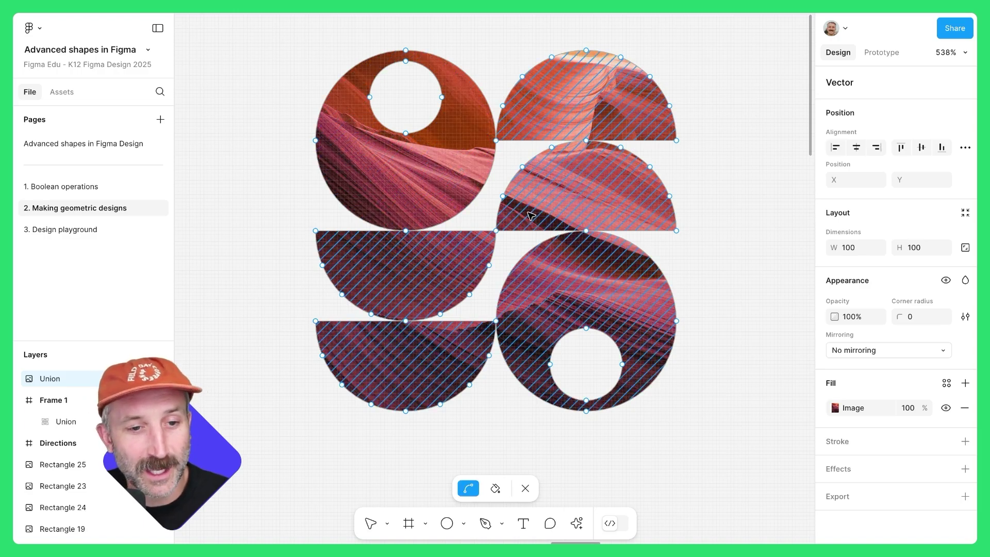
scroll(531, 216, "up", 1)
left_click_drag(595, 234, 592, 211)
key("ctrl+z")
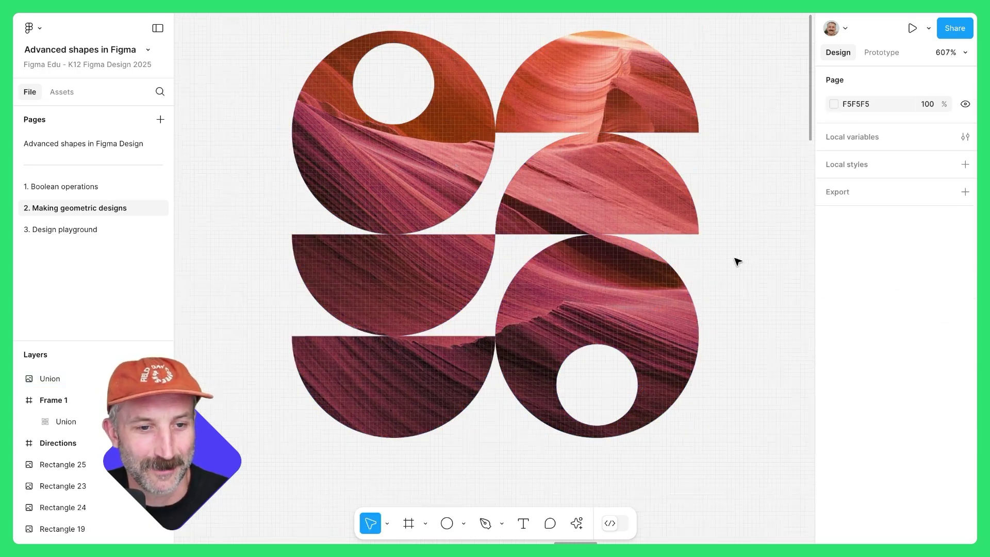
Step: Zoom out to view the whole geometric designs page
scroll(737, 263, "down", 5)
scroll(721, 309, "down", 3)
scroll(531, 357, "up", 4)
scroll(531, 357, "down", 3)
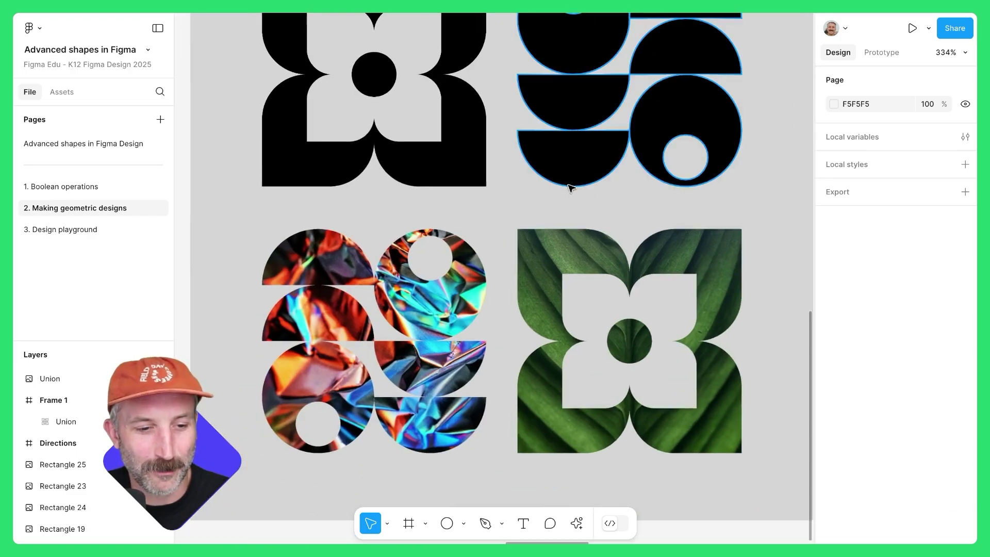
scroll(635, 205, "down", 5)
left_click_drag(635, 205, 375, 314)
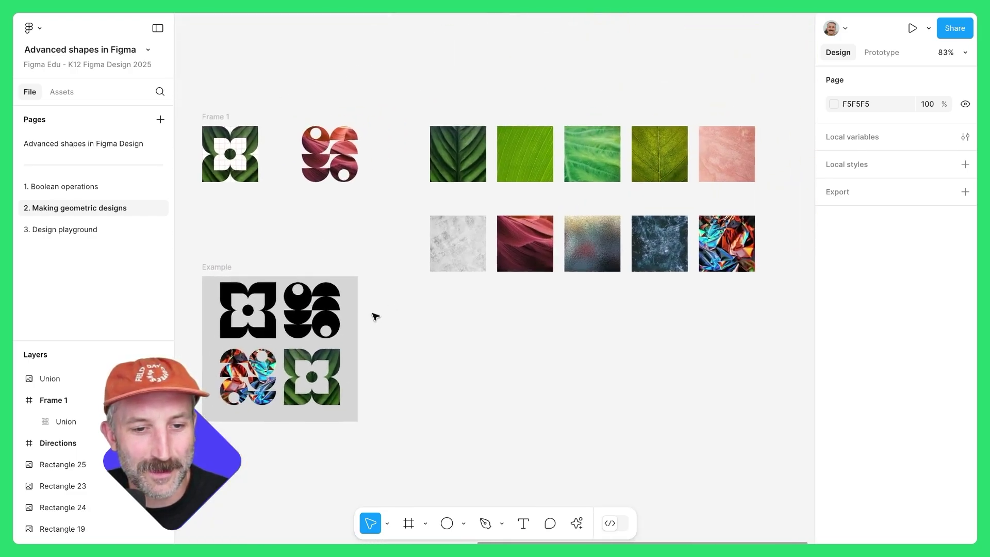
Step: Switch to the '3. Design playground' page
left_click(94, 227)
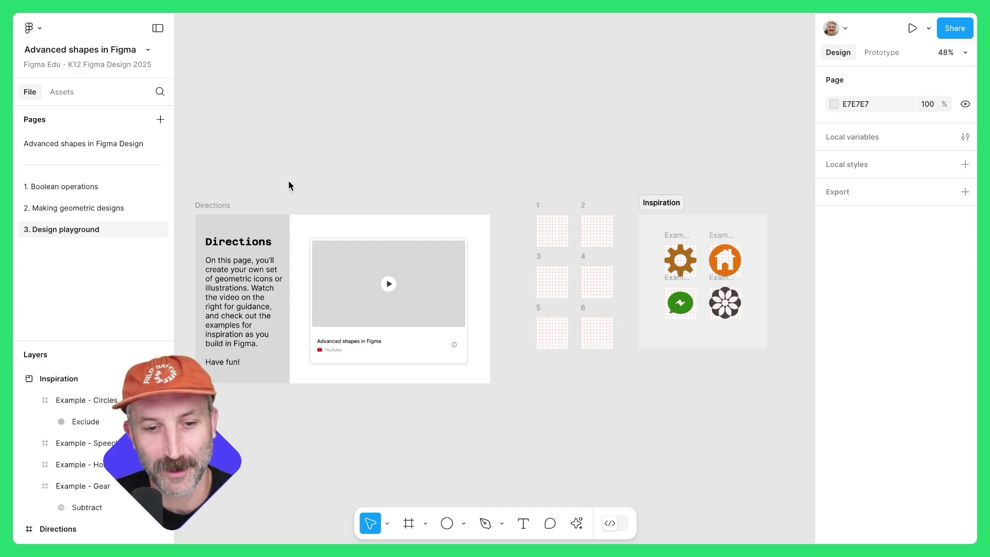
scroll(703, 239, "up", 6)
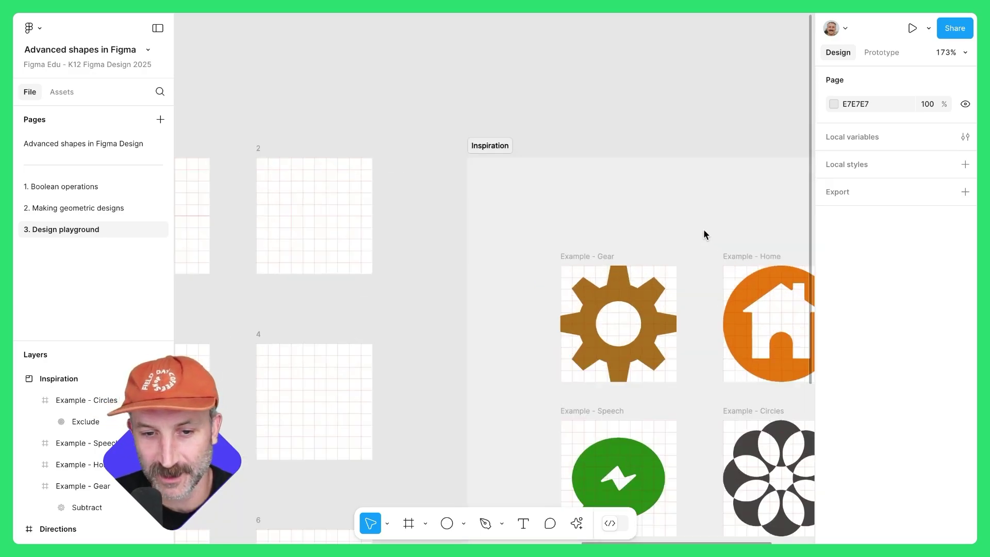
scroll(703, 229, "down", 6)
scroll(487, 242, "up", 3)
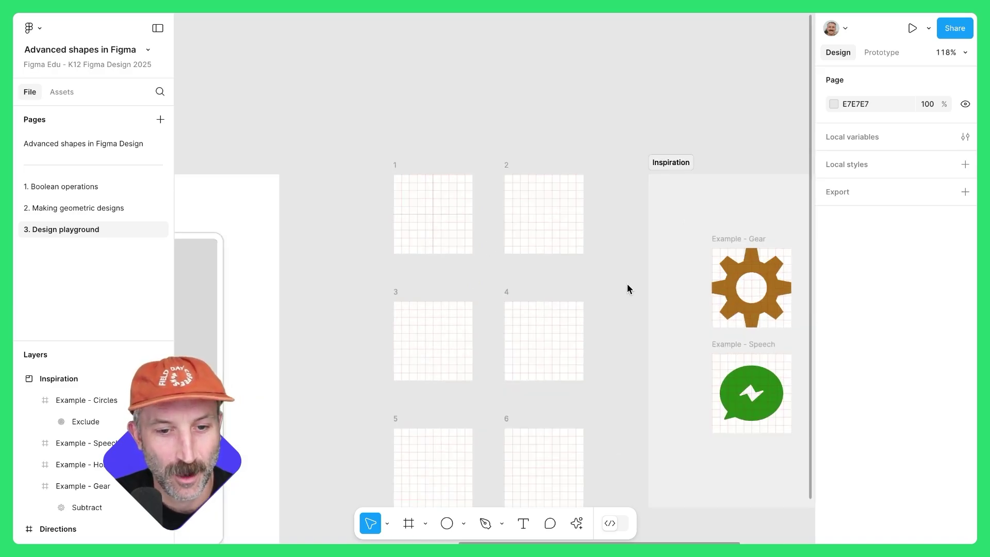
scroll(627, 287, "right", 6)
Step: Widen the Inspiration section by dragging its right edge outward
left_click(354, 143)
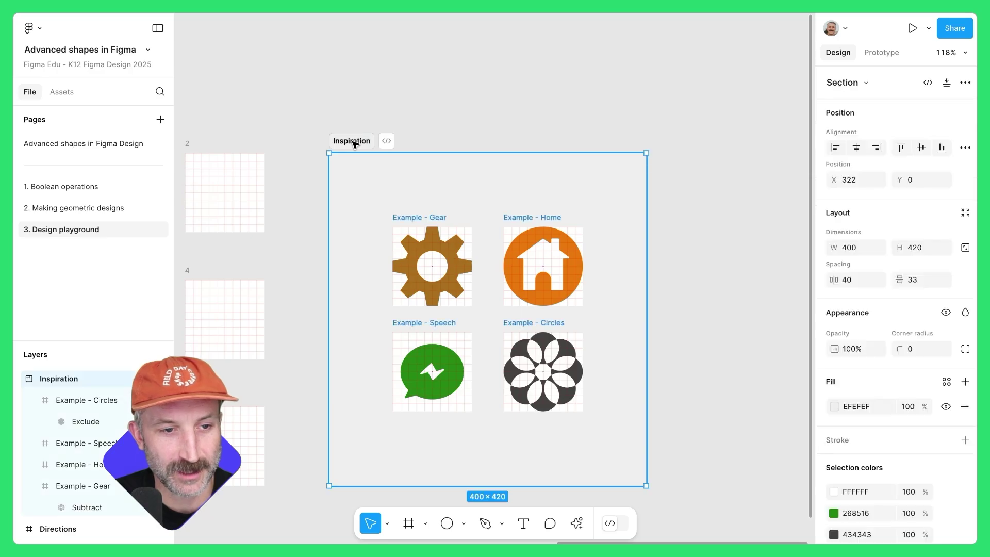
left_click_drag(647, 304, 819, 304)
left_click(469, 94)
scroll(453, 212, "down", 2)
scroll(484, 216, "left", 3)
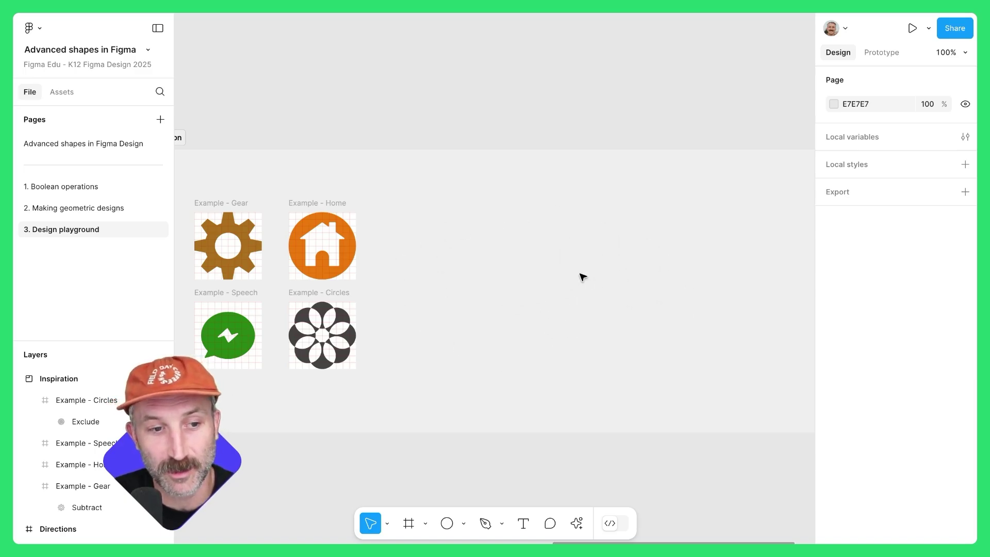
scroll(580, 276, "left", 15)
scroll(476, 249, "up", 3)
scroll(497, 197, "up", 3)
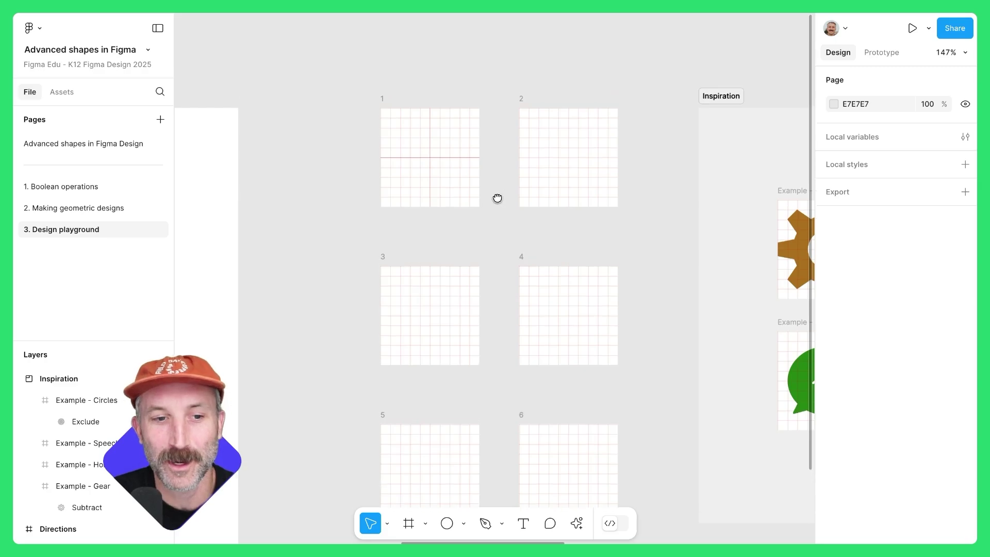